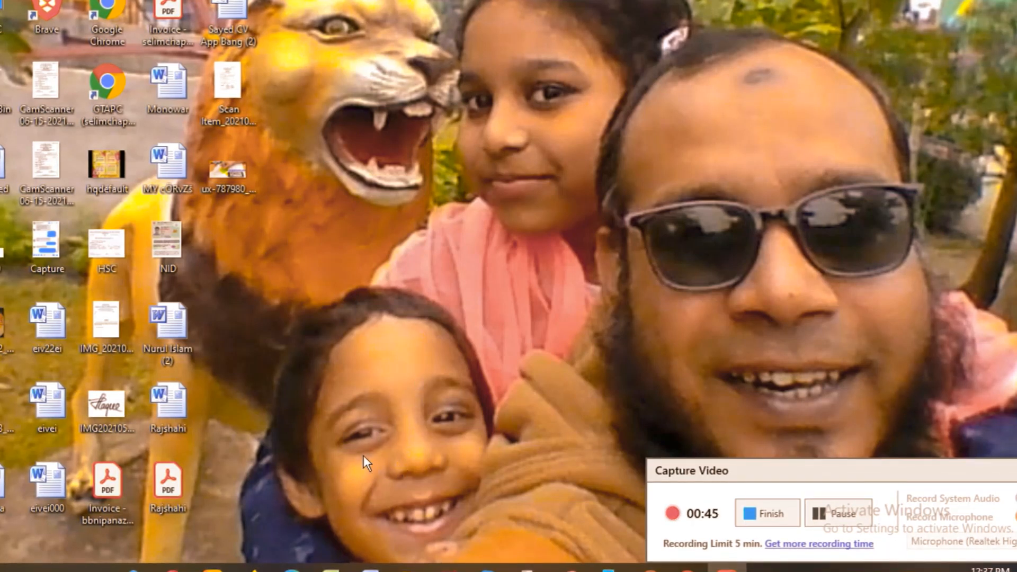
Open Gmail in Chrome and start a new message addressed to the suggested contact in To.
{"action": "left_click", "coordinate": [134, 568]}
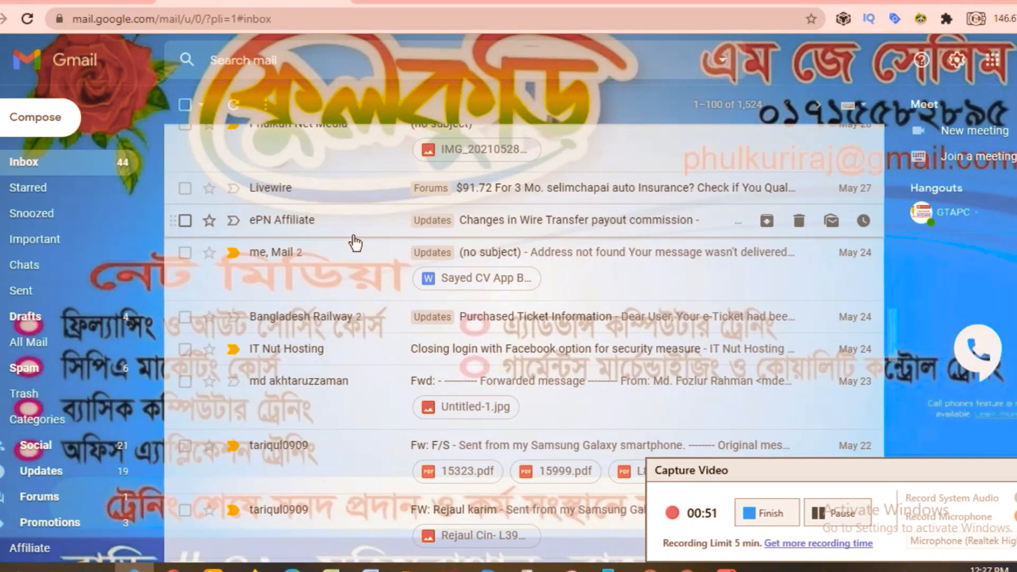
{"action": "left_click", "coordinate": [41, 122]}
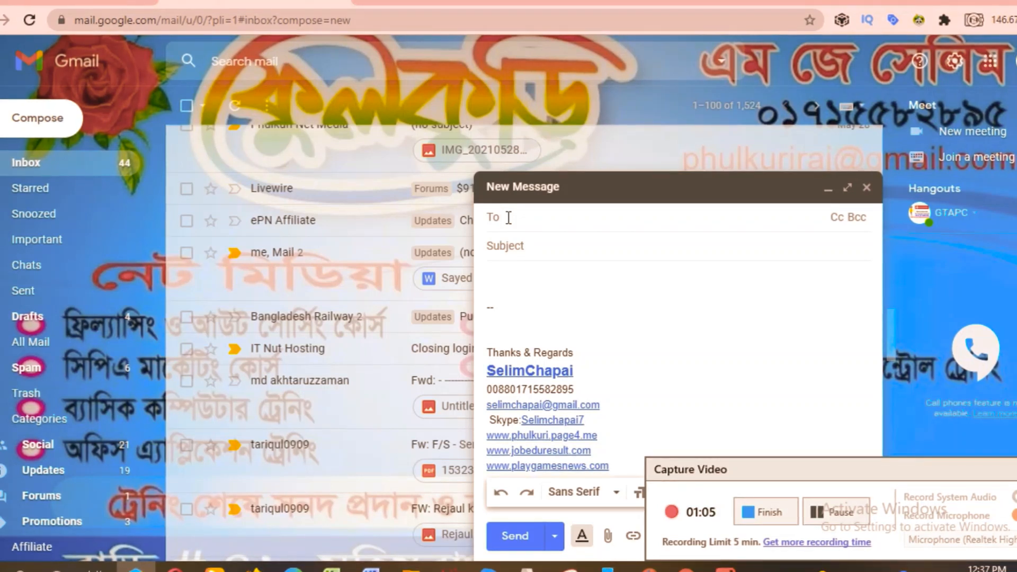
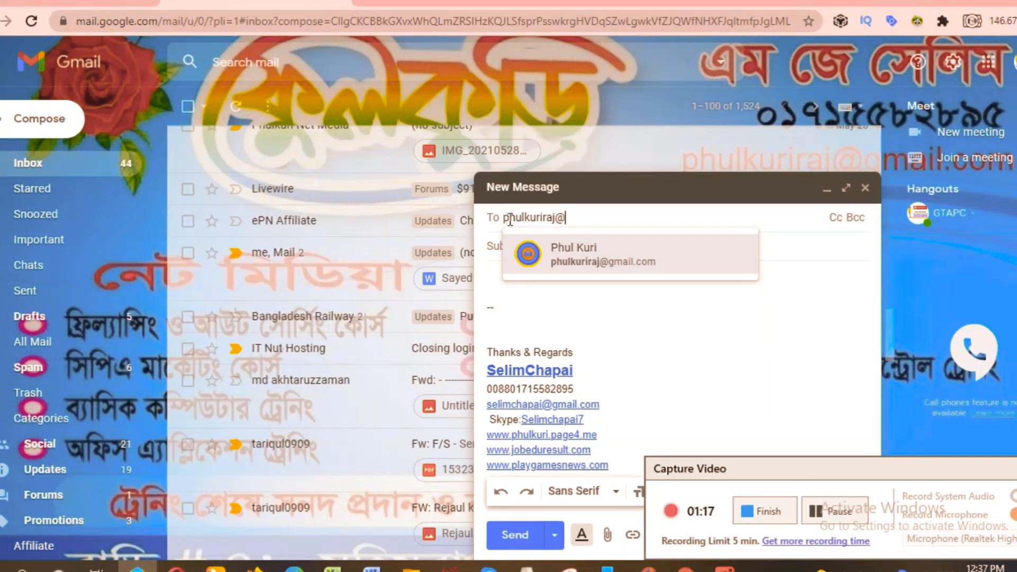
{"action": "left_click_drag", "start_coordinate": [566, 217], "coordinate": [555, 218]}
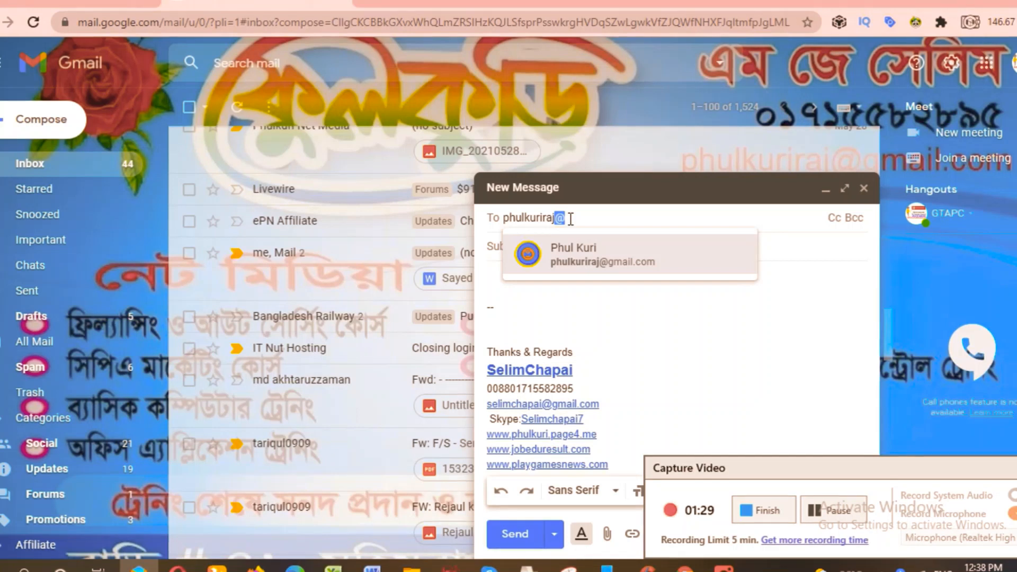
{"action": "left_click", "coordinate": [571, 219]}
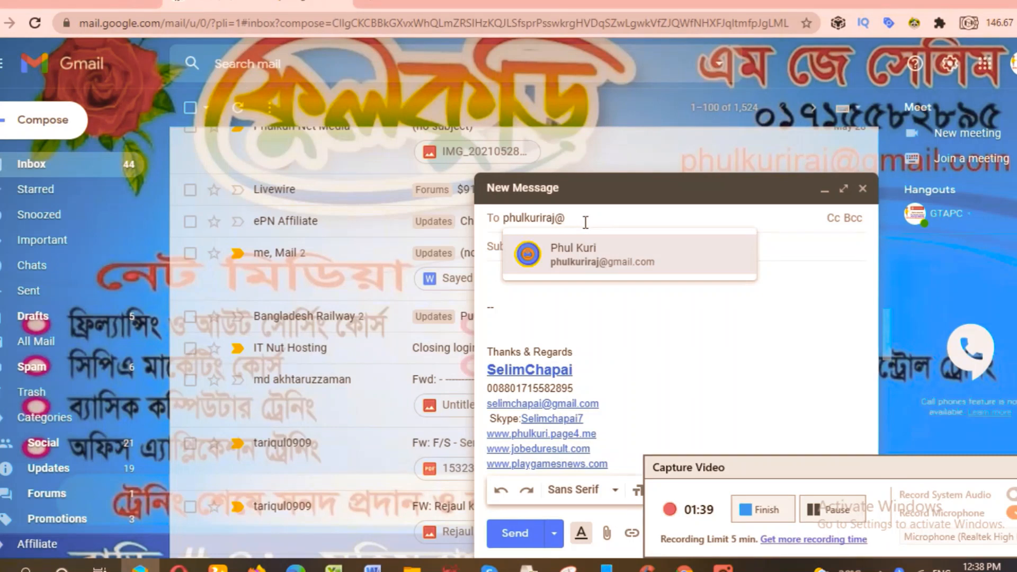
{"action": "left_click", "coordinate": [577, 258]}
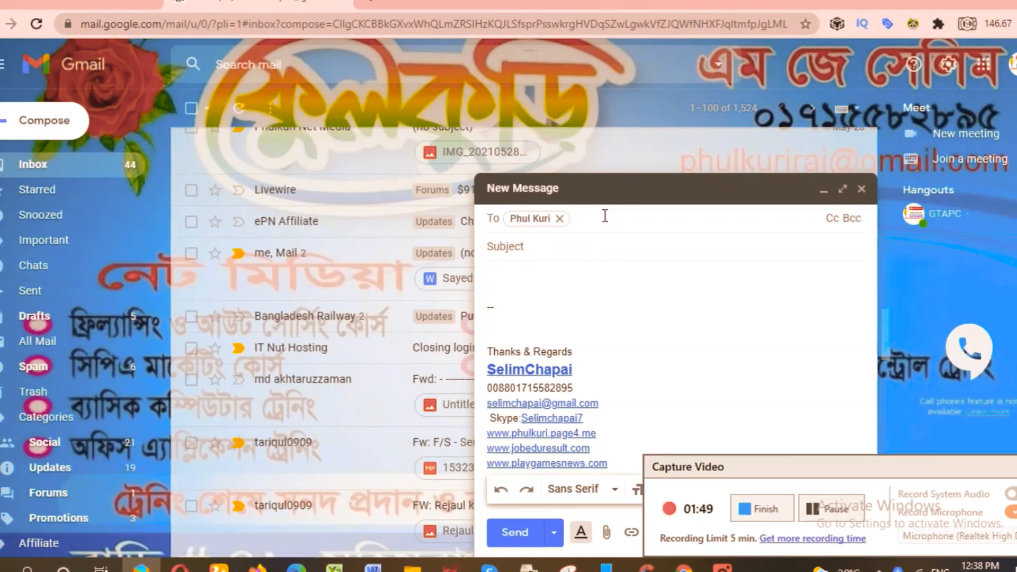
Add the suggested contact found by typing part of their name as a Cc recipient.
{"action": "left_click", "coordinate": [831, 218]}
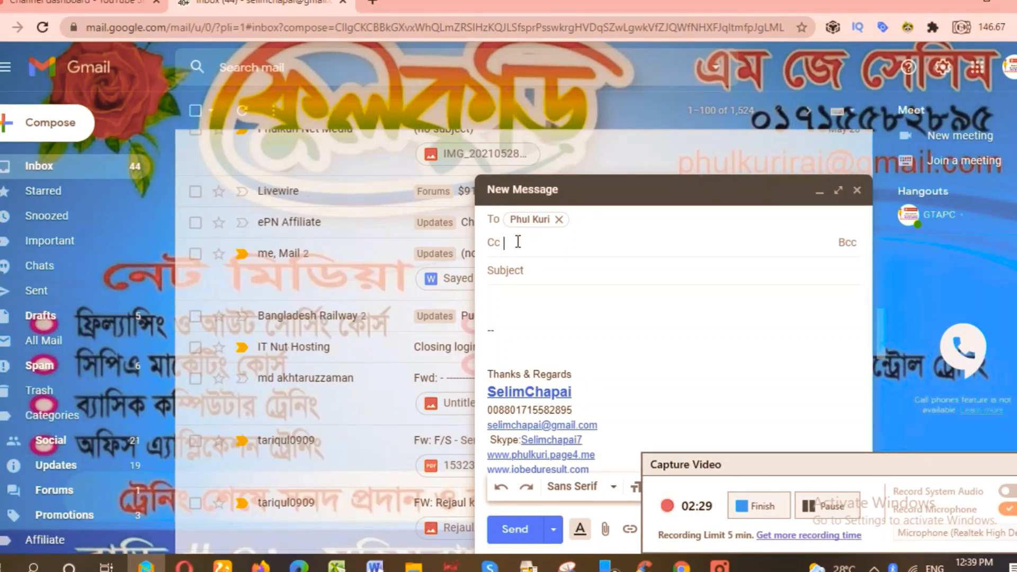
{"action": "type", "text": "sel"}
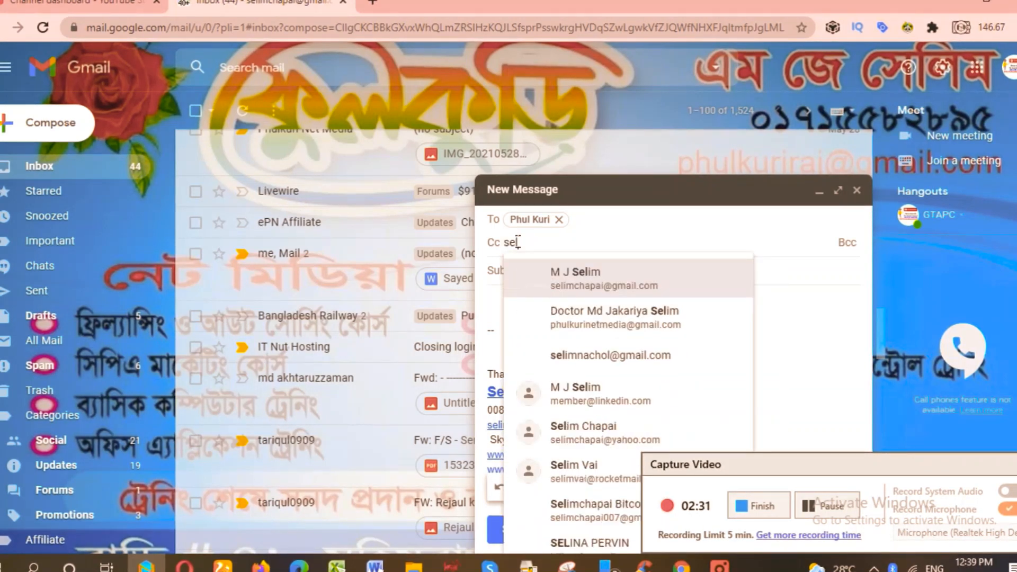
{"action": "type", "text": "im"}
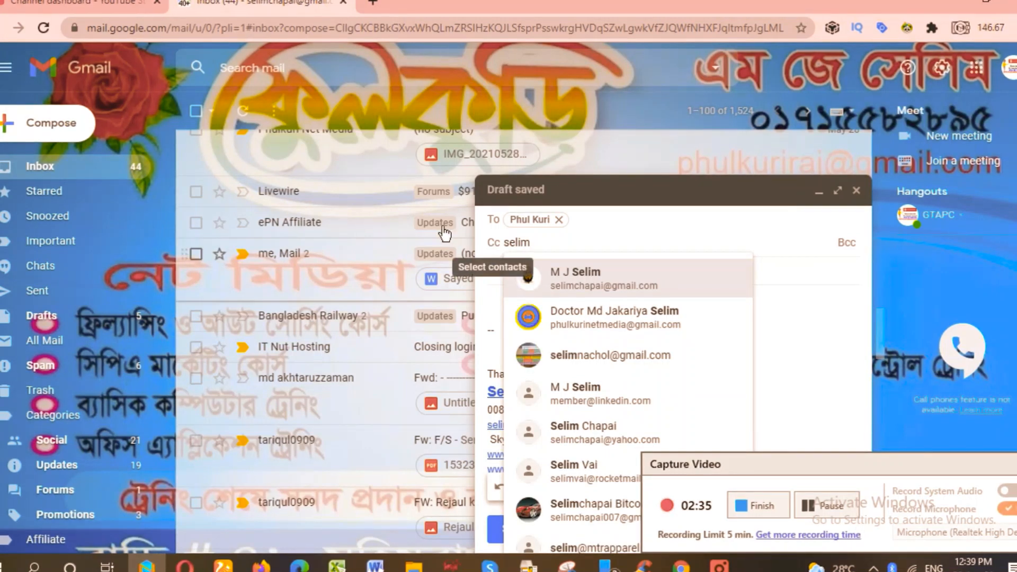
{"action": "left_click", "coordinate": [623, 364]}
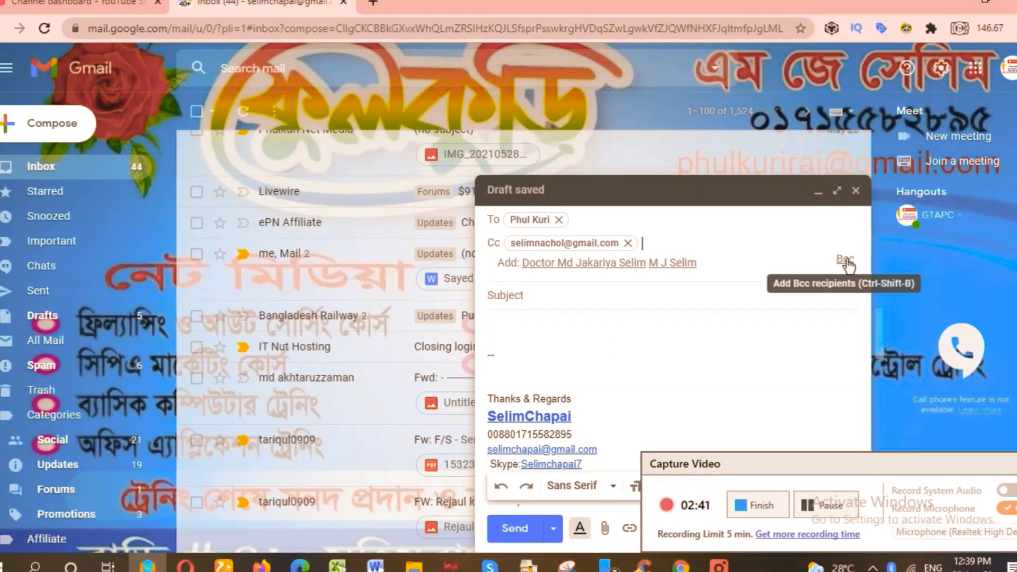
Add the suggested contact as a Bcc recipient, then move to the Subject field.
{"action": "left_click", "coordinate": [846, 261]}
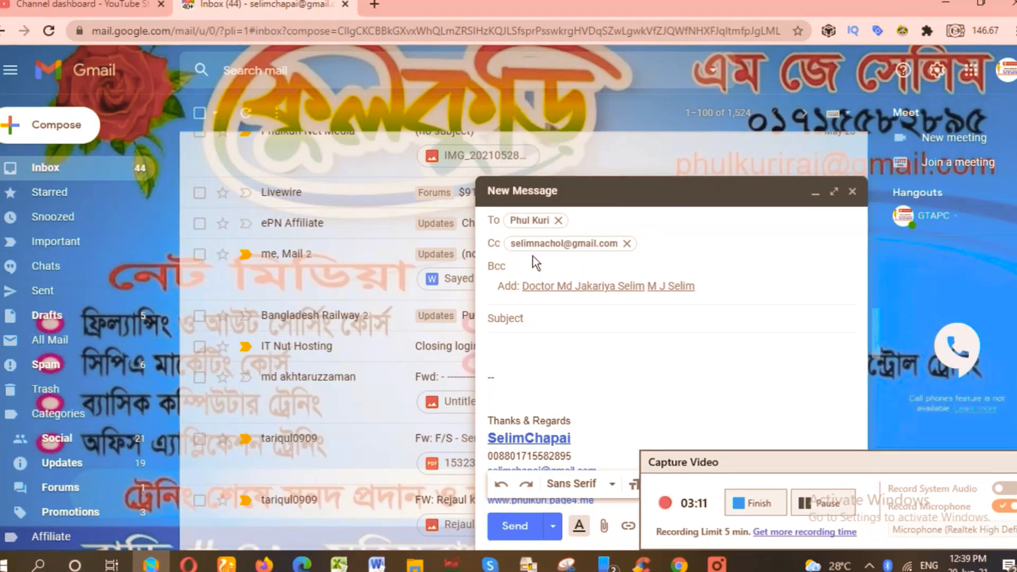
{"action": "mouse_move", "coordinate": [545, 244]}
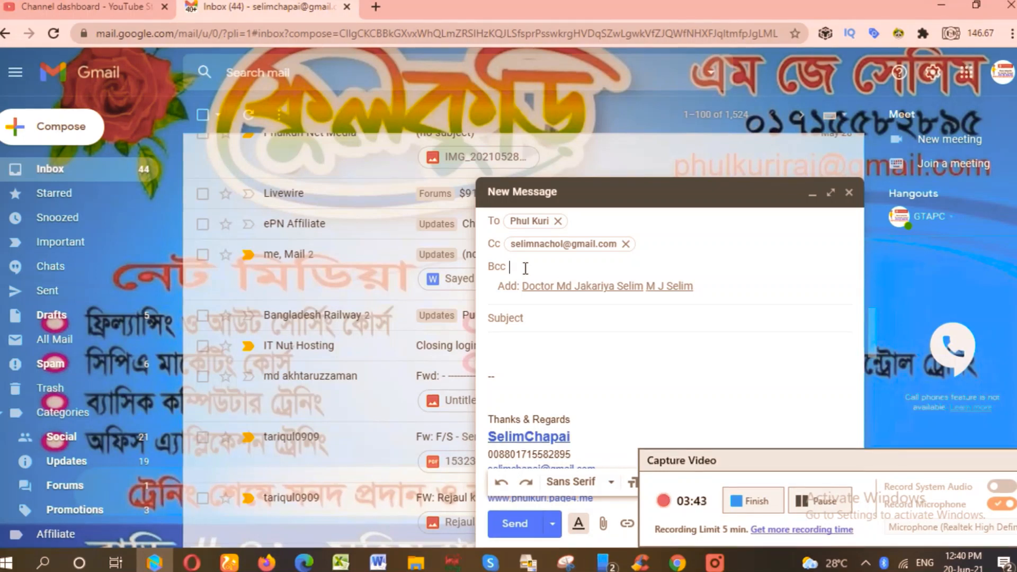
{"action": "type", "text": "sel"}
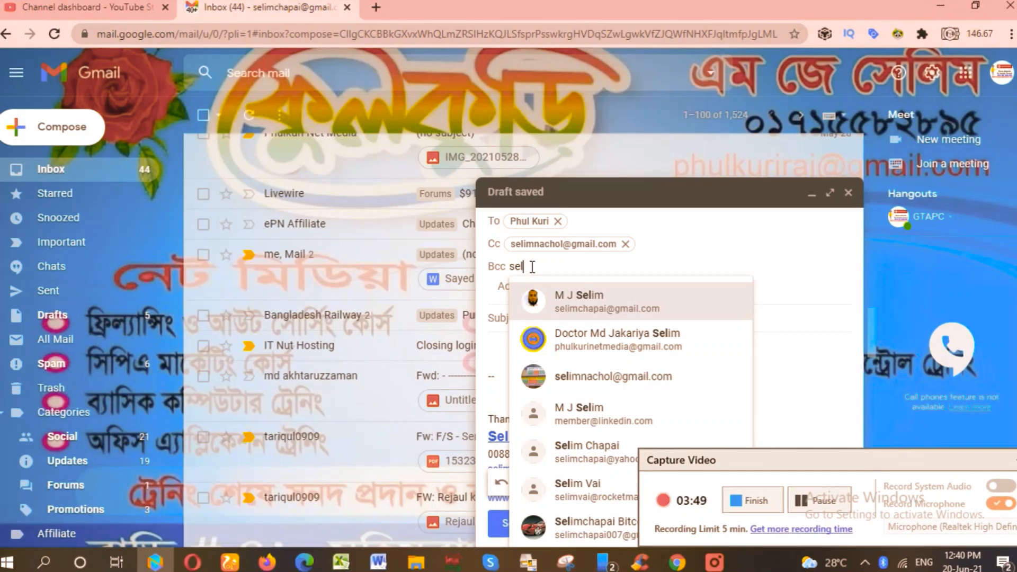
{"action": "left_click", "coordinate": [601, 339]}
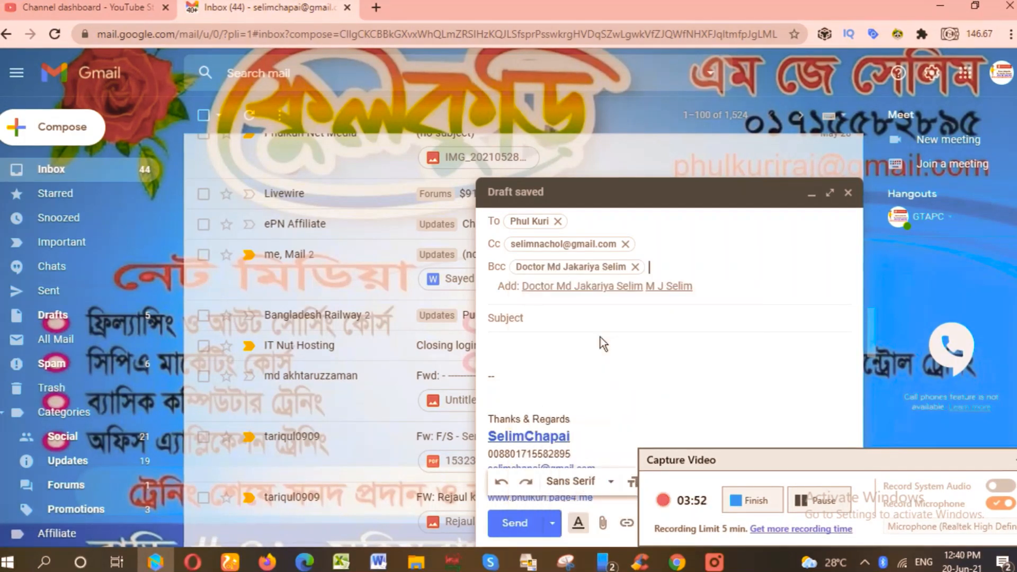
{"action": "left_click", "coordinate": [534, 318]}
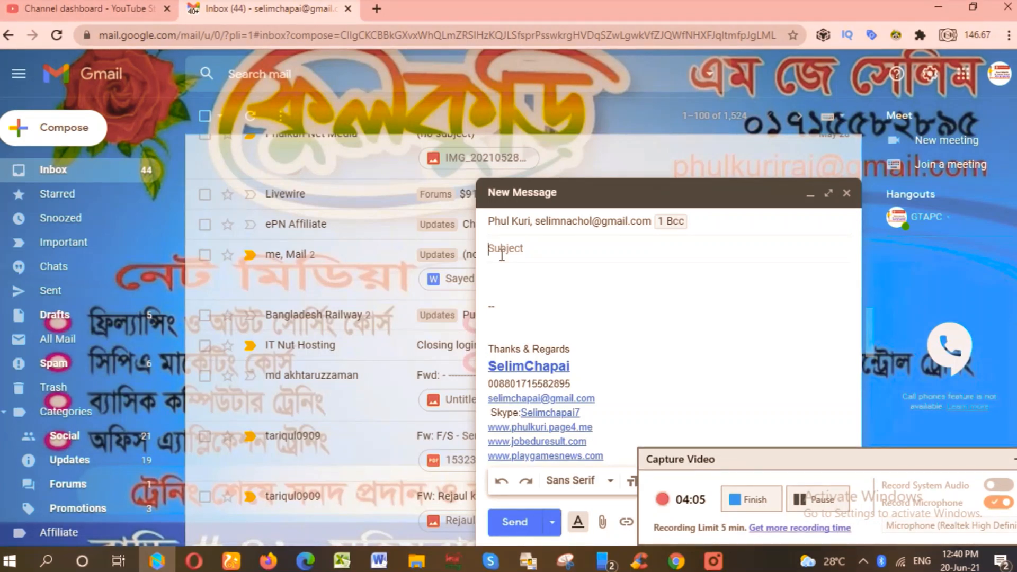
Enter the subject 'Application For The Position of Officer' and place the cursor in the body.
{"action": "type", "text": "Appli"}
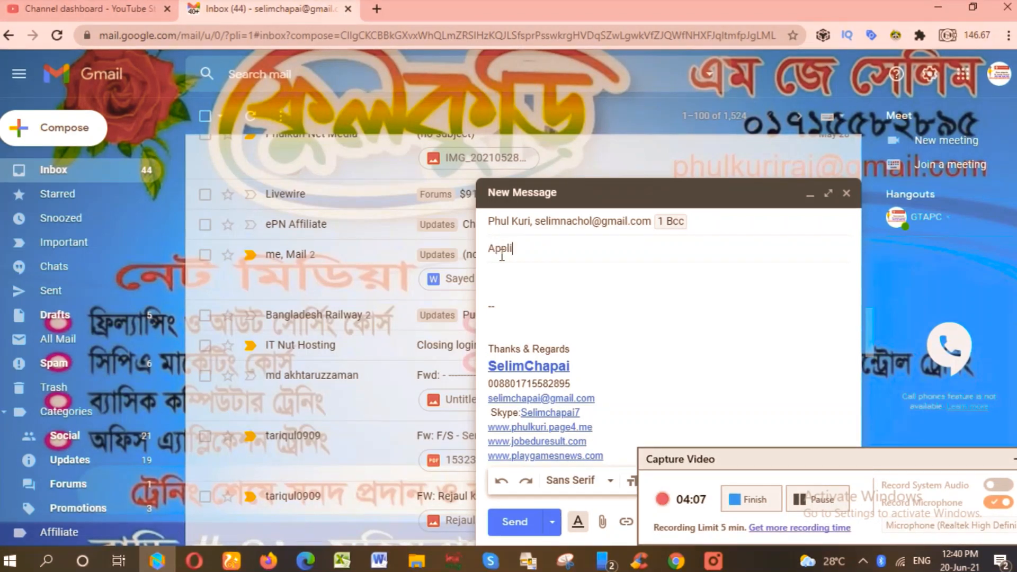
{"action": "type", "text": "catio"}
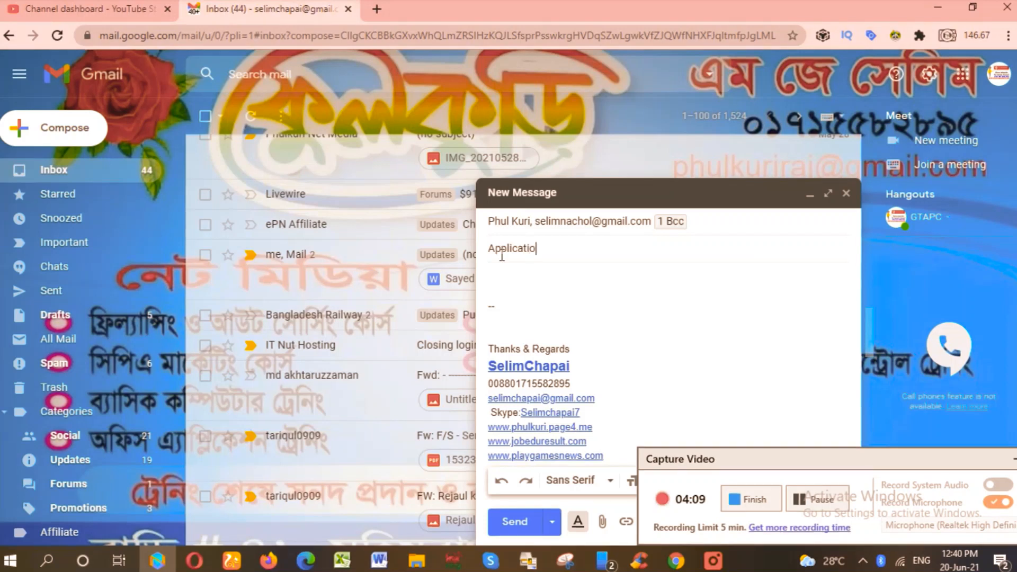
{"action": "type", "text": "n F"}
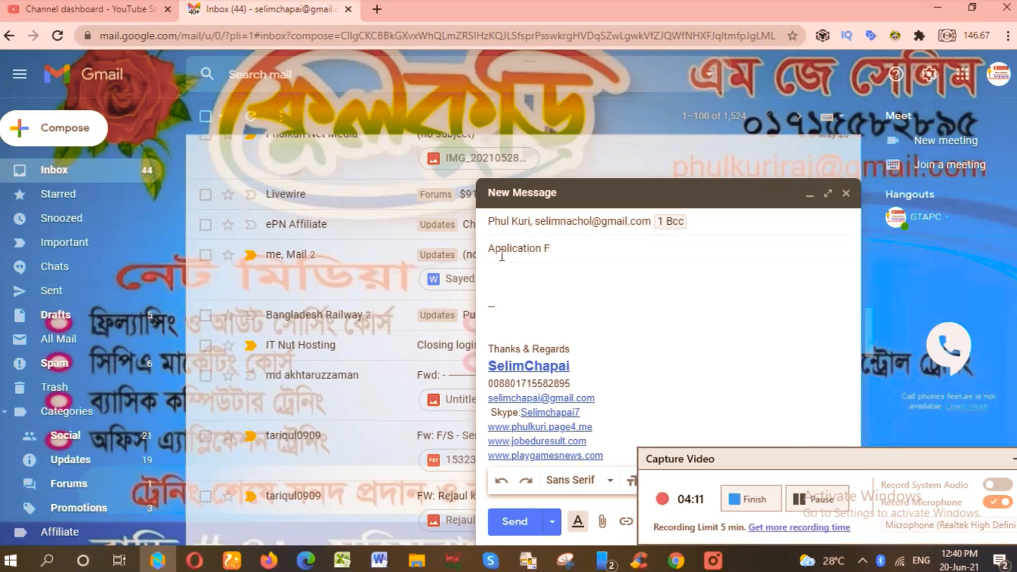
{"action": "type", "text": "or T"}
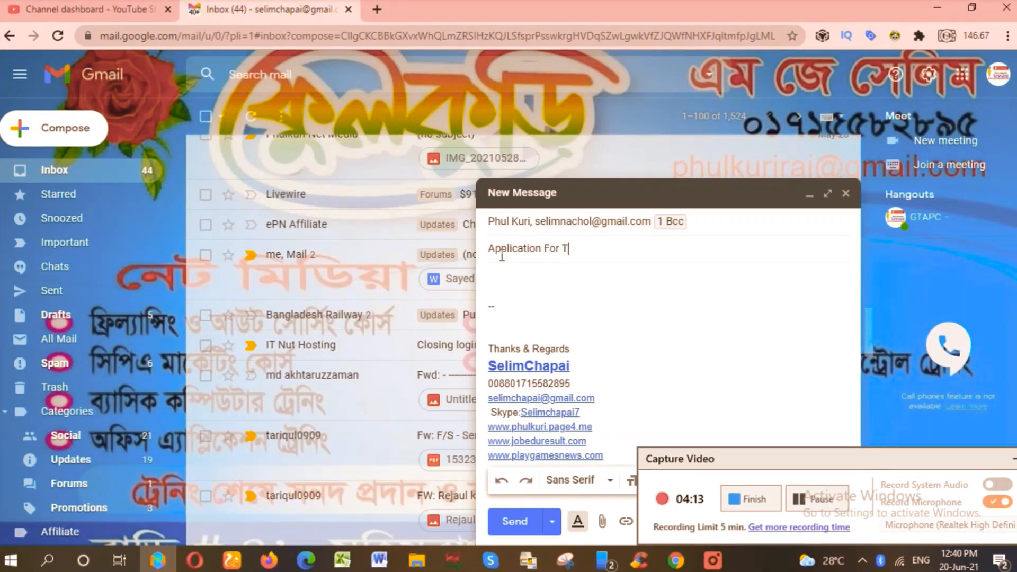
{"action": "type", "text": "he "}
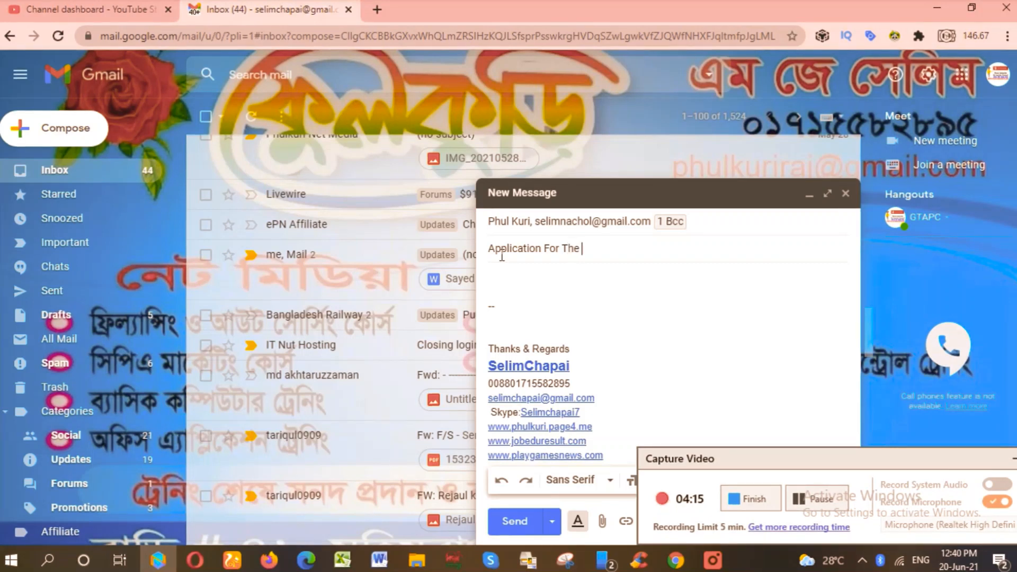
{"action": "type", "text": "Position"}
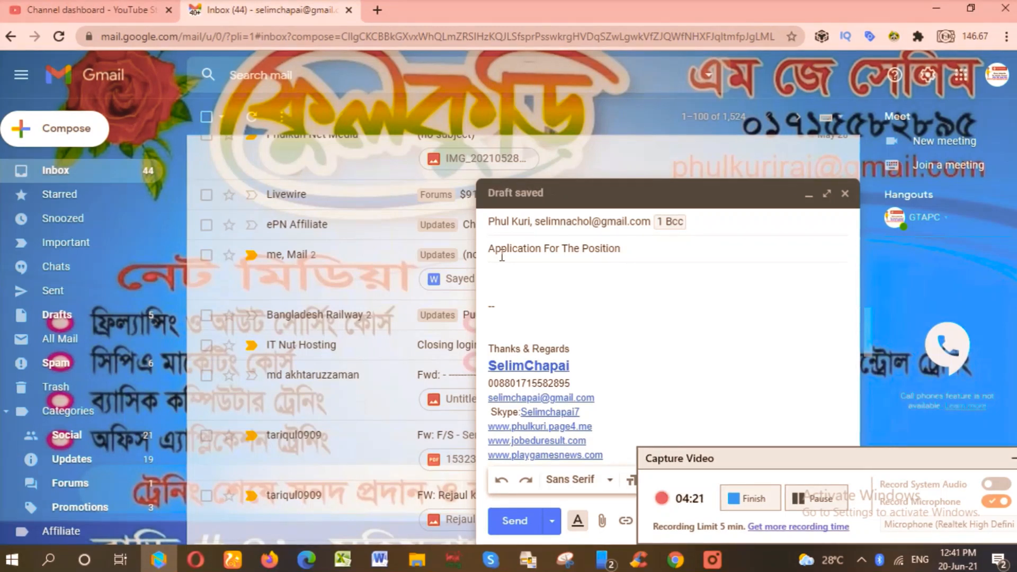
{"action": "type", "text": " of"}
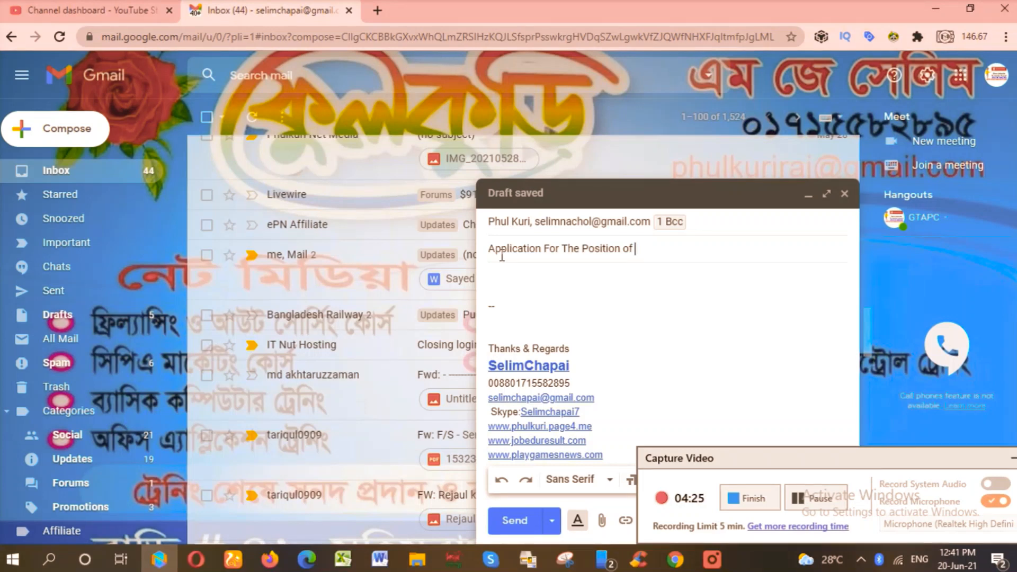
{"action": "type", "text": " Officer"}
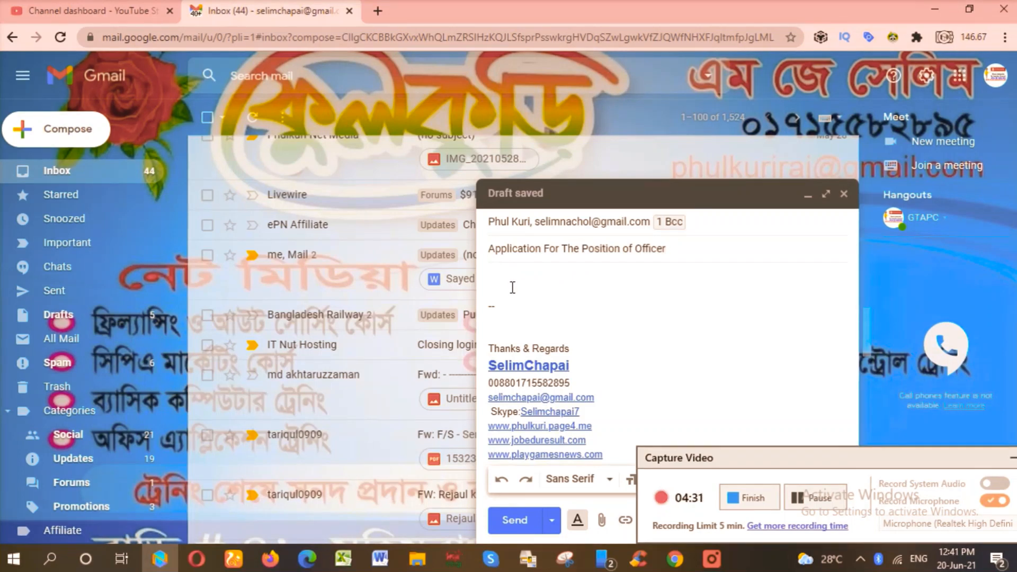
{"action": "left_click", "coordinate": [492, 280]}
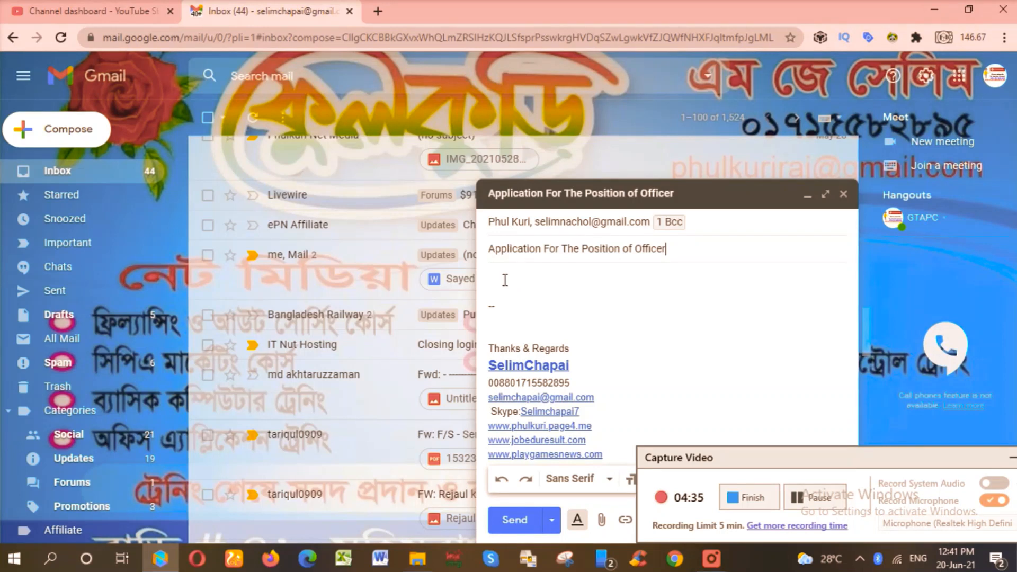
{"action": "left_click", "coordinate": [501, 281]}
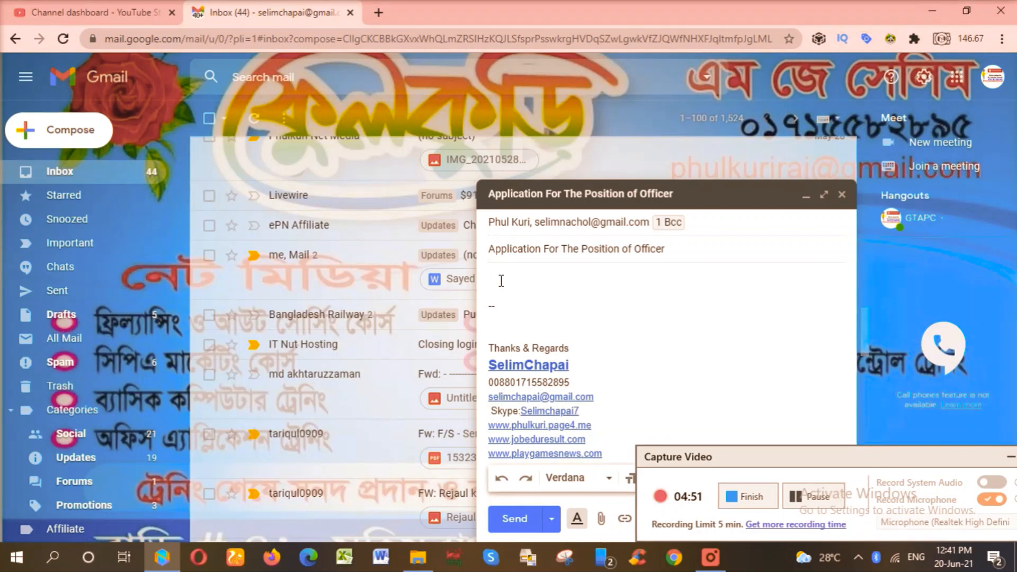
Write a greeting, replacing 'Dear Sir' with a greeting addressed to the recipient by name.
{"action": "type", "text": "Dear"}
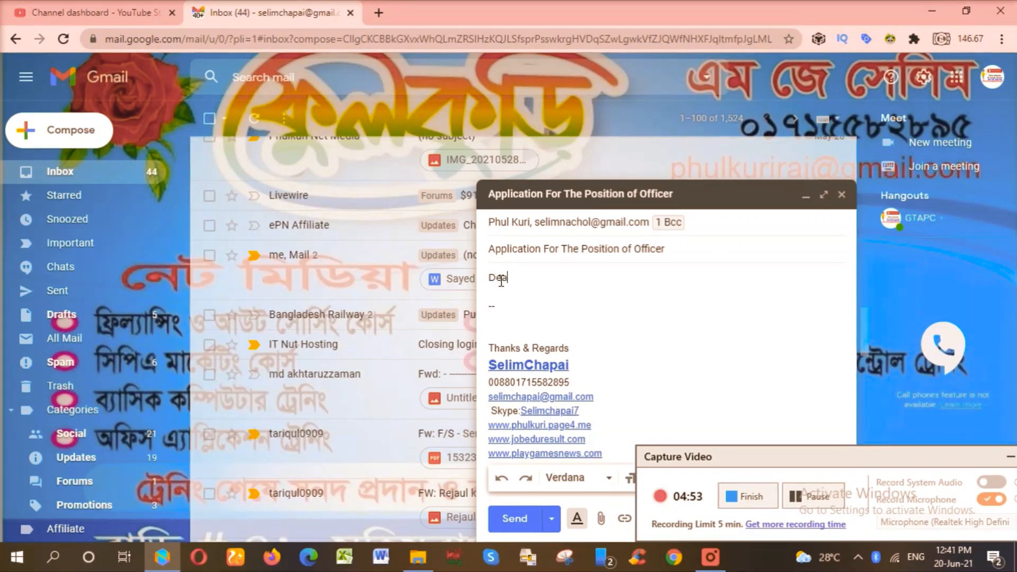
{"action": "type", "text": " Si"}
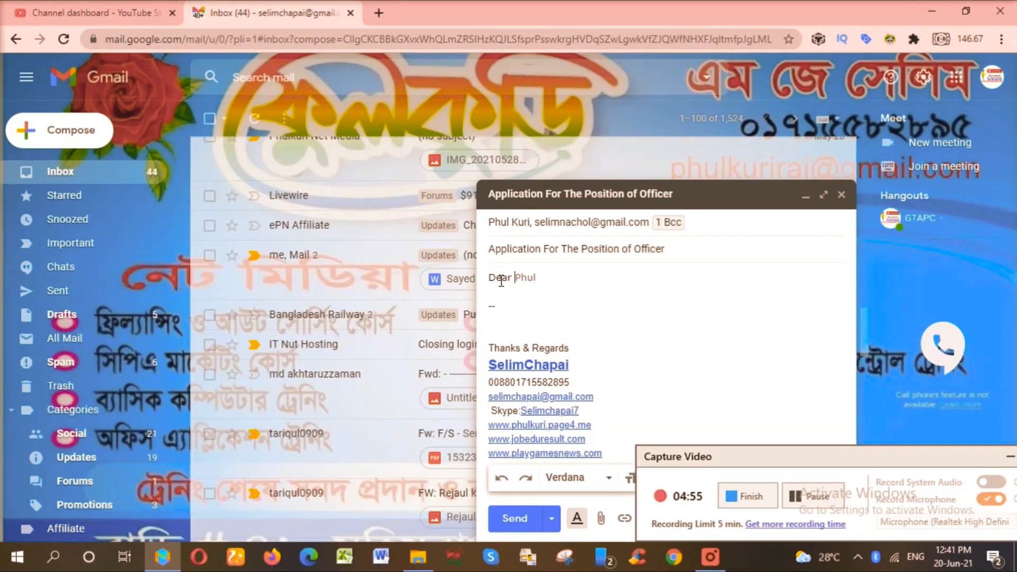
{"action": "type", "text": "r"}
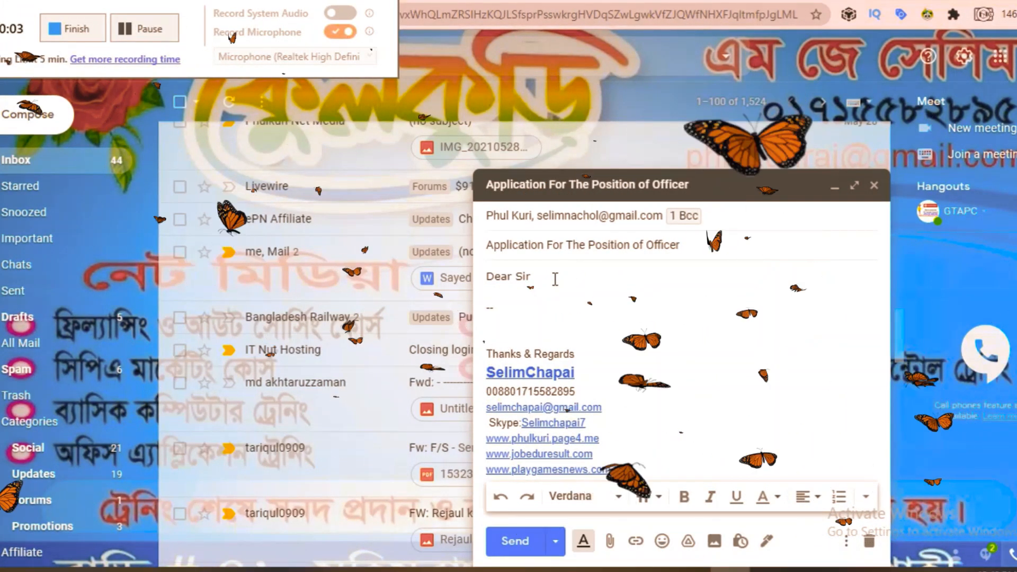
{"action": "left_click_drag", "start_coordinate": [547, 279], "coordinate": [488, 279]}
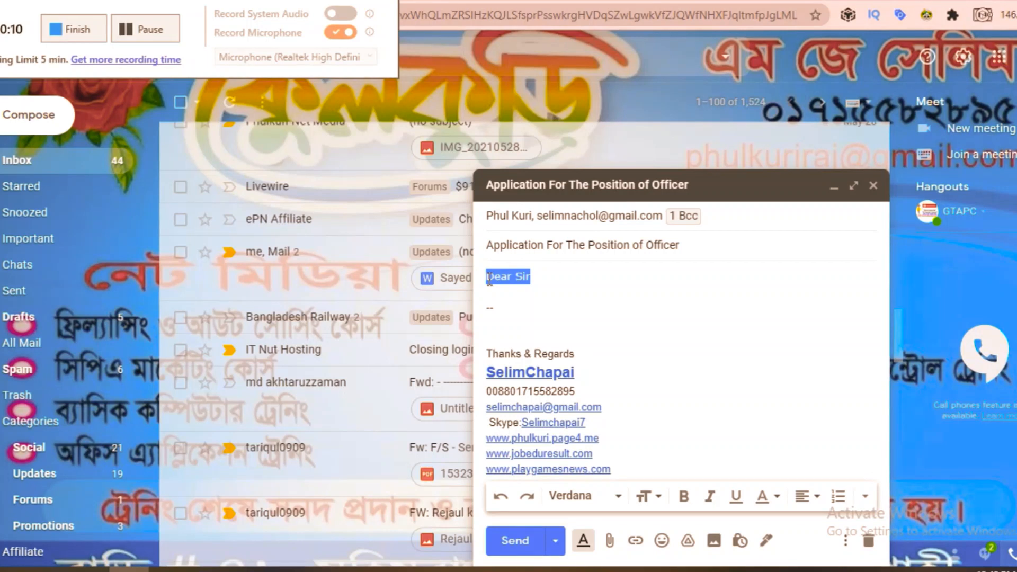
{"action": "type", "text": "মহ"}
{"action": "type", "text": " Selim"}
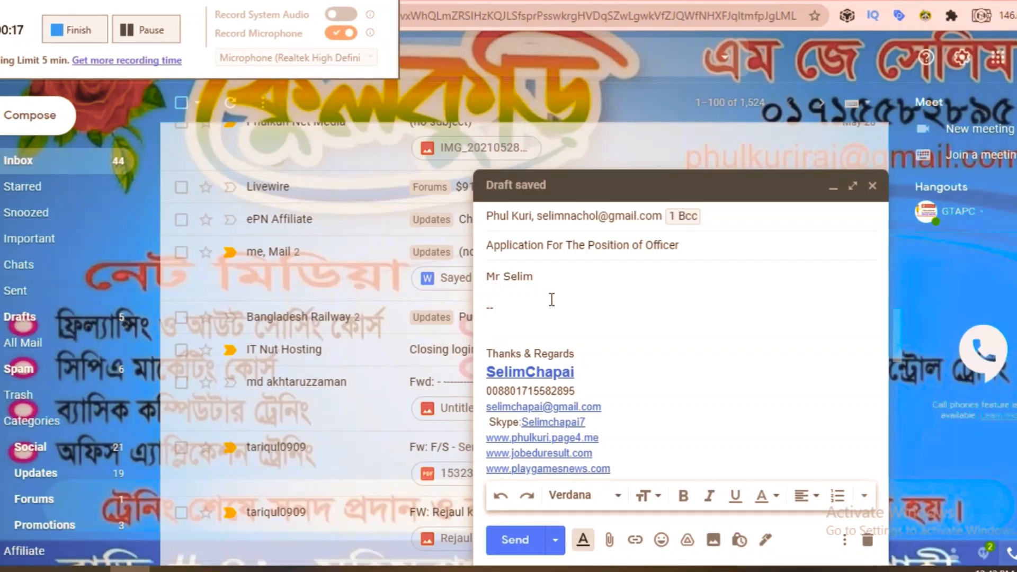
{"action": "key", "text": "Return"}
{"action": "key", "text": "Return"}
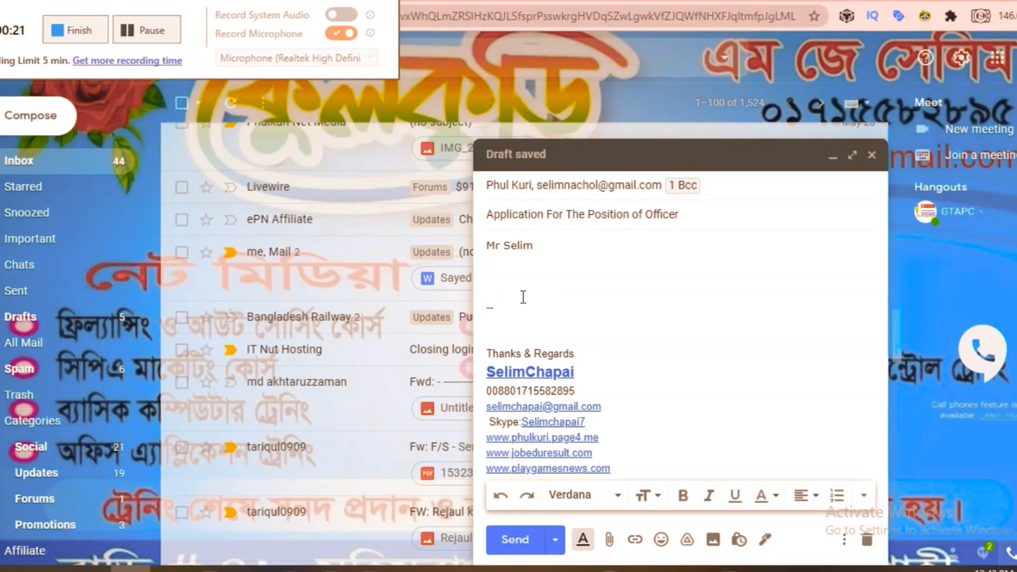
Add the line 'Please See Attached copy of C V for the Position of Officer.'.
{"action": "type", "text": "Pl"}
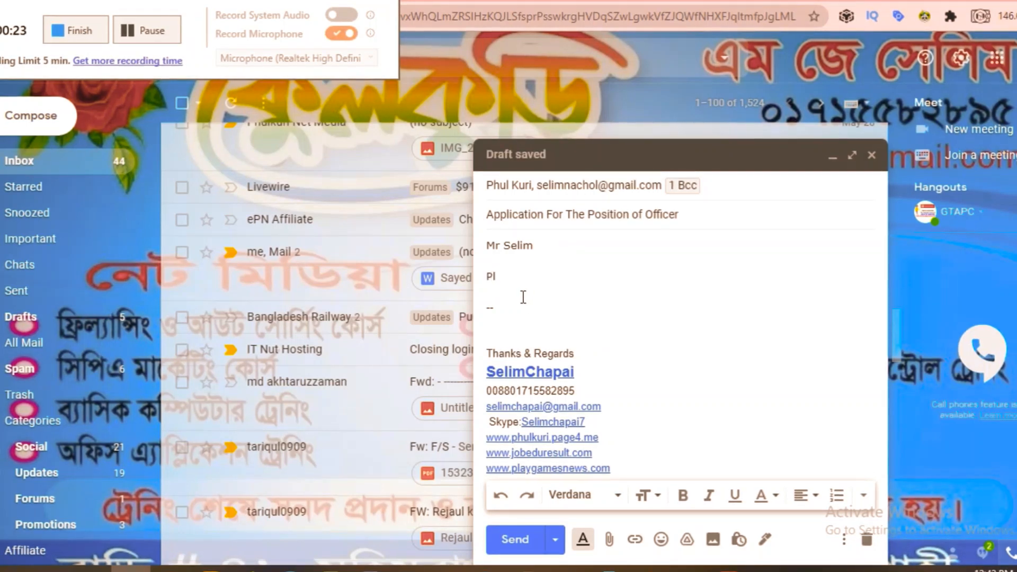
{"action": "type", "text": "esae S"}
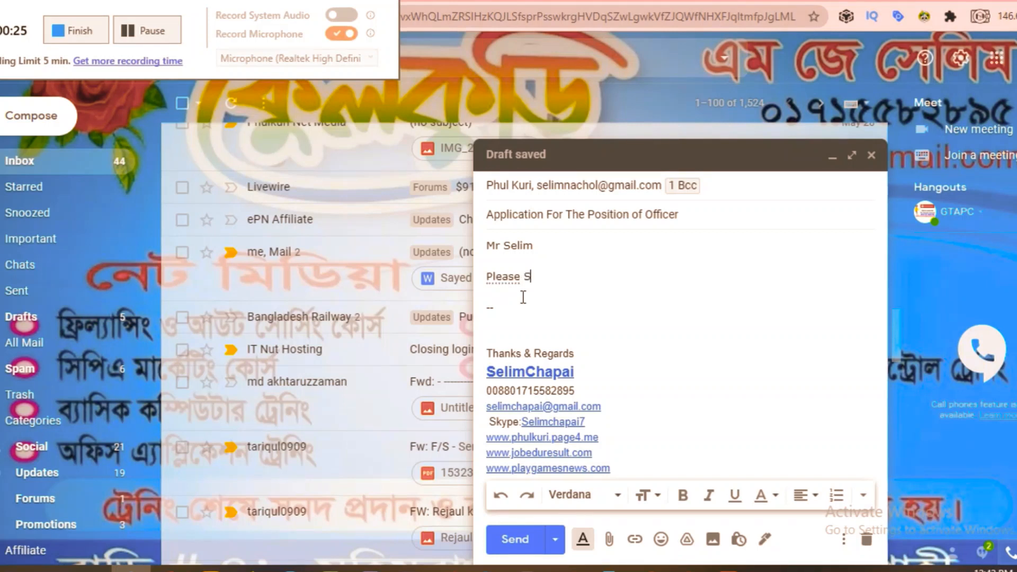
{"action": "type", "text": "ee Attached"}
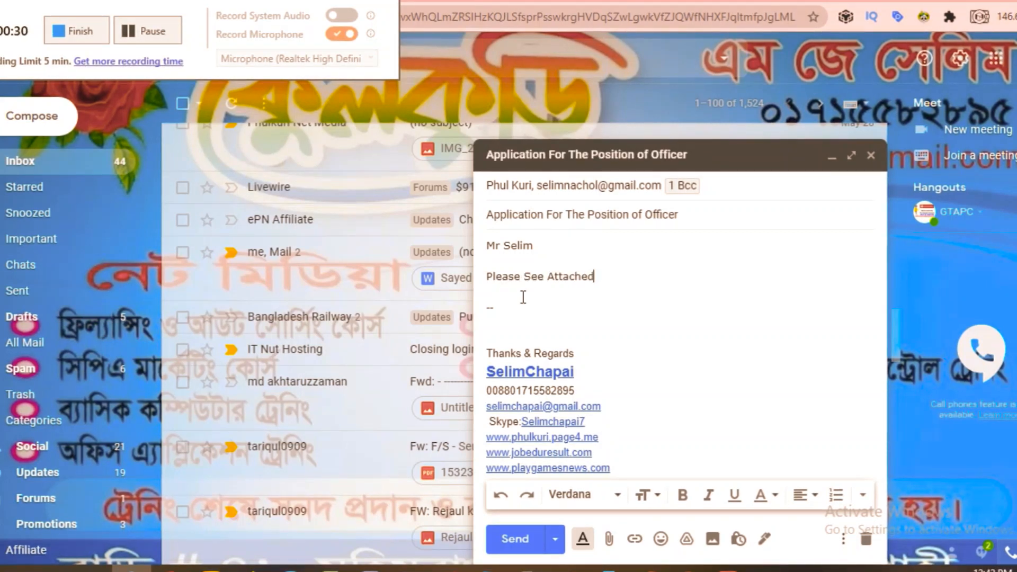
{"action": "type", "text": " copy "}
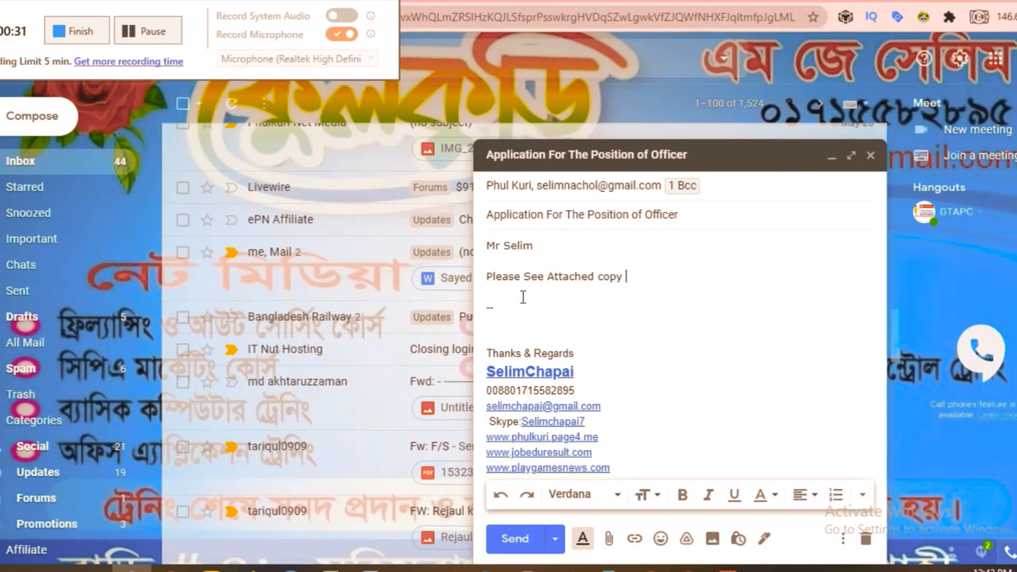
{"action": "type", "text": "of"}
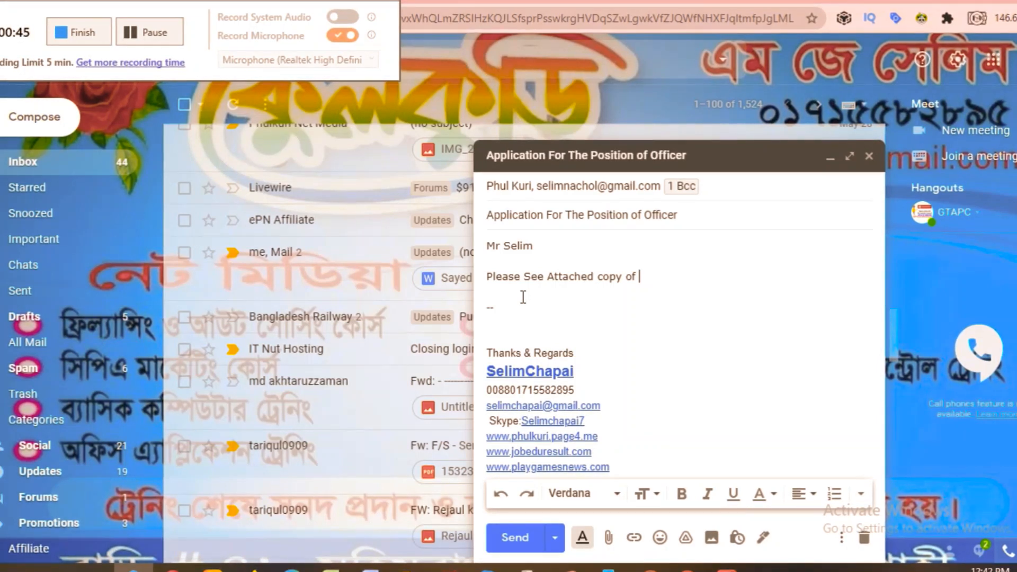
{"action": "type", "text": "C V"}
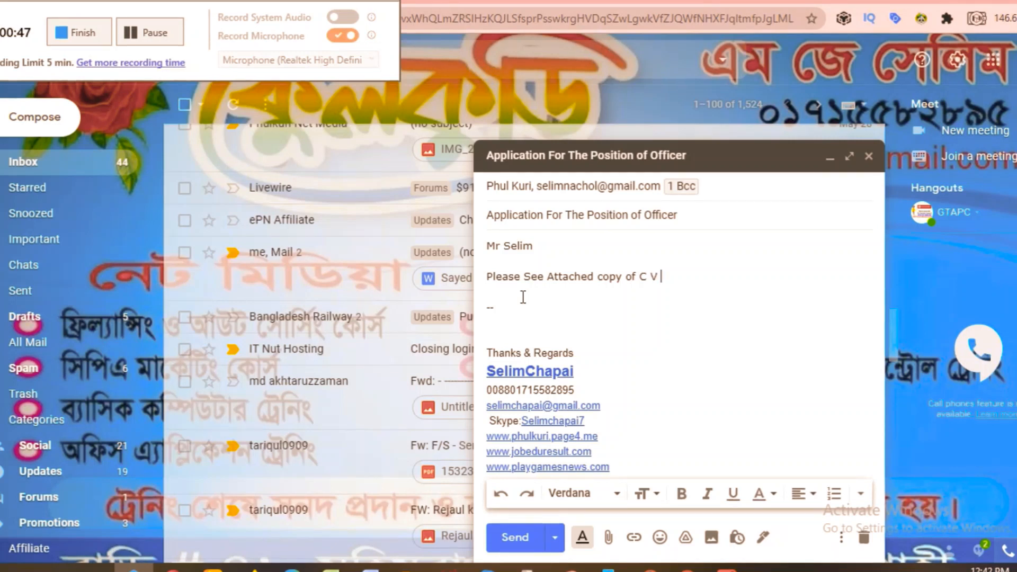
{"action": "type", "text": " for the P"}
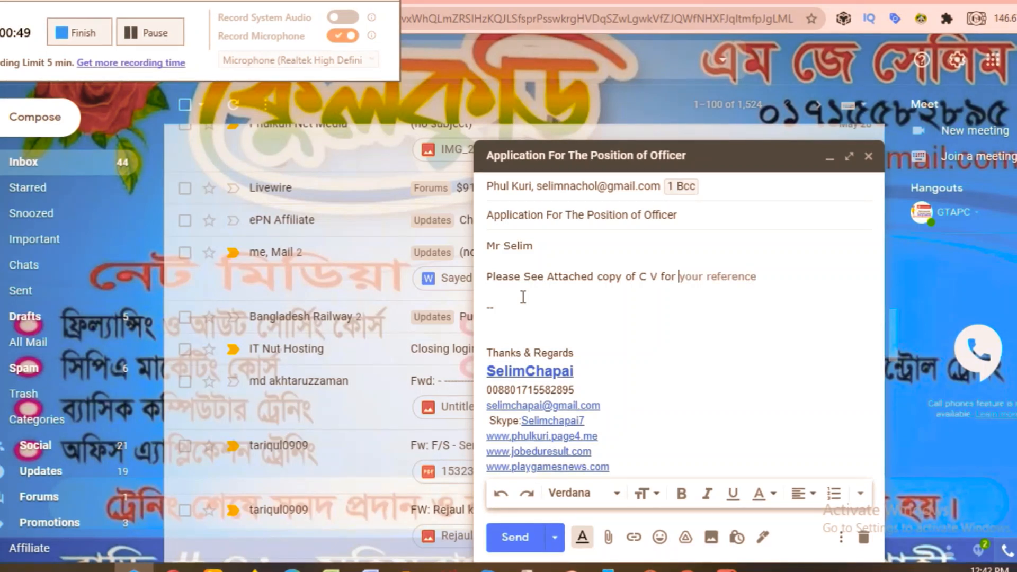
{"action": "type", "text": "os"}
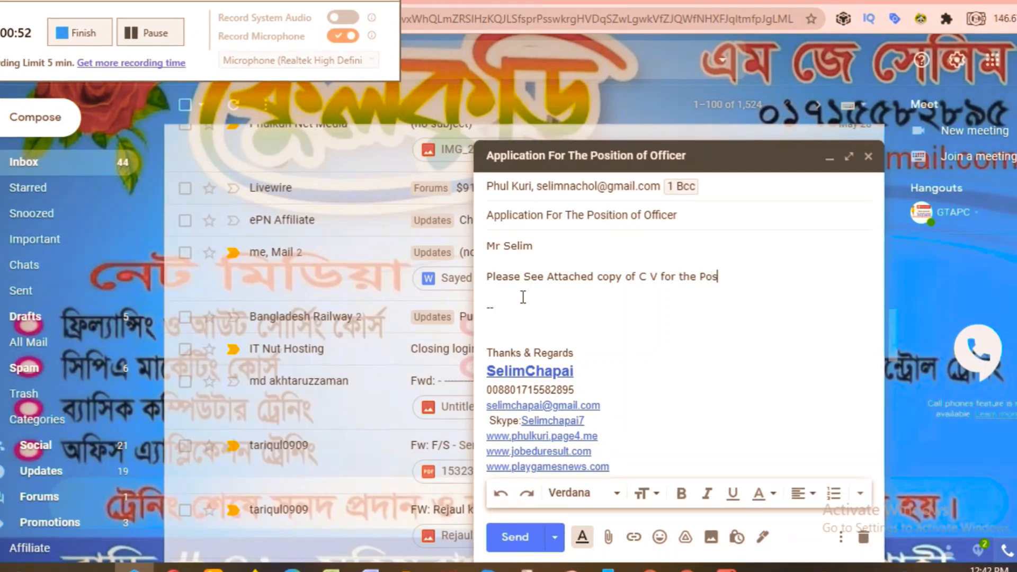
{"action": "type", "text": "ition of"}
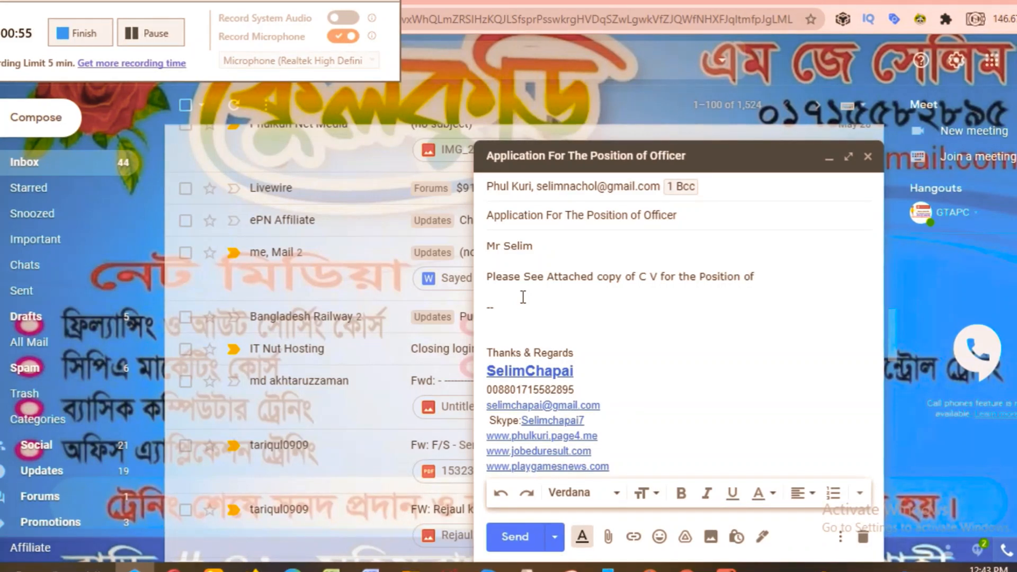
{"action": "type", "text": " Of"}
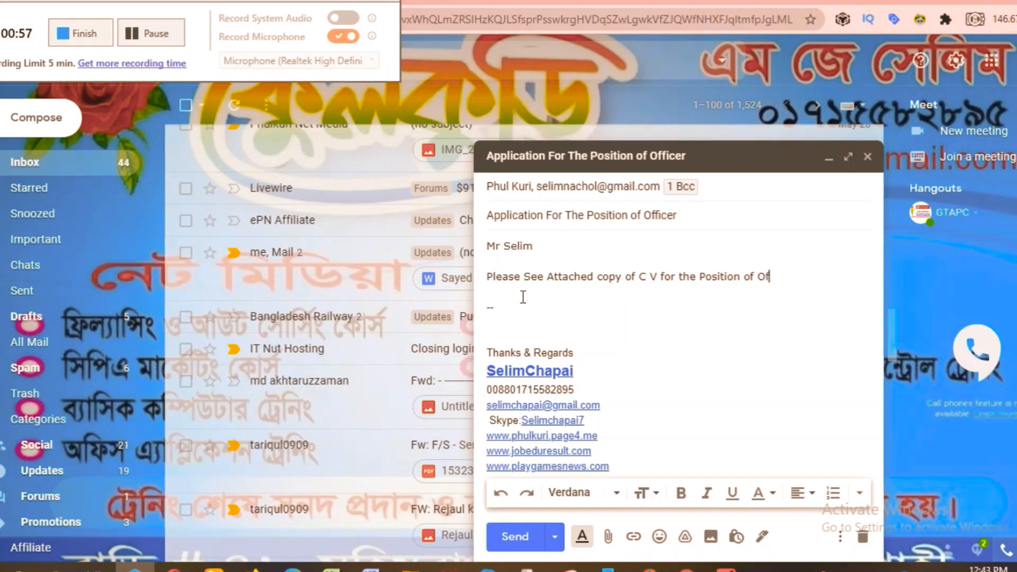
{"action": "type", "text": "ficer"}
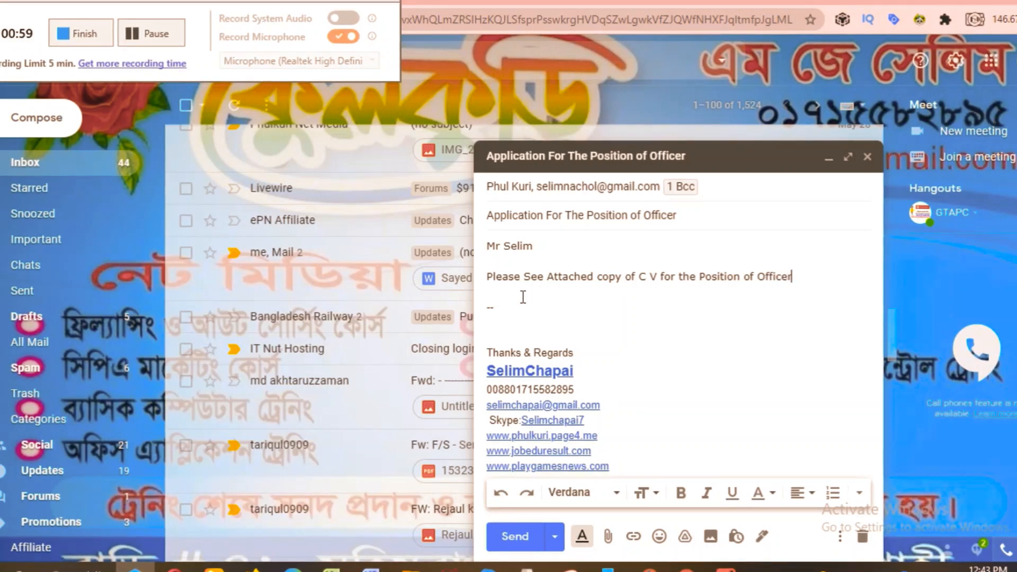
{"action": "type", "text": "."}
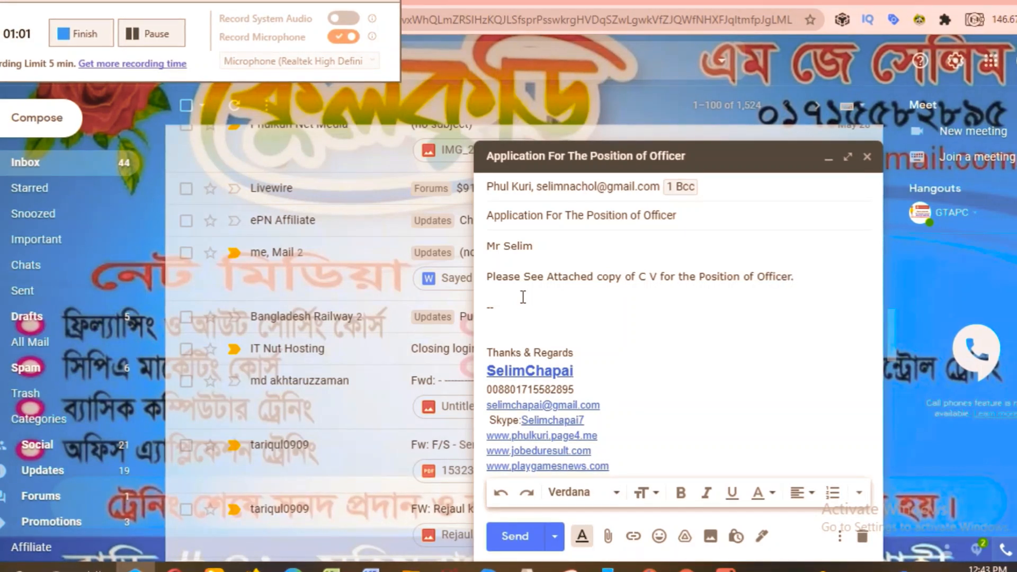
{"action": "key", "text": "Return"}
{"action": "key", "text": "Return"}
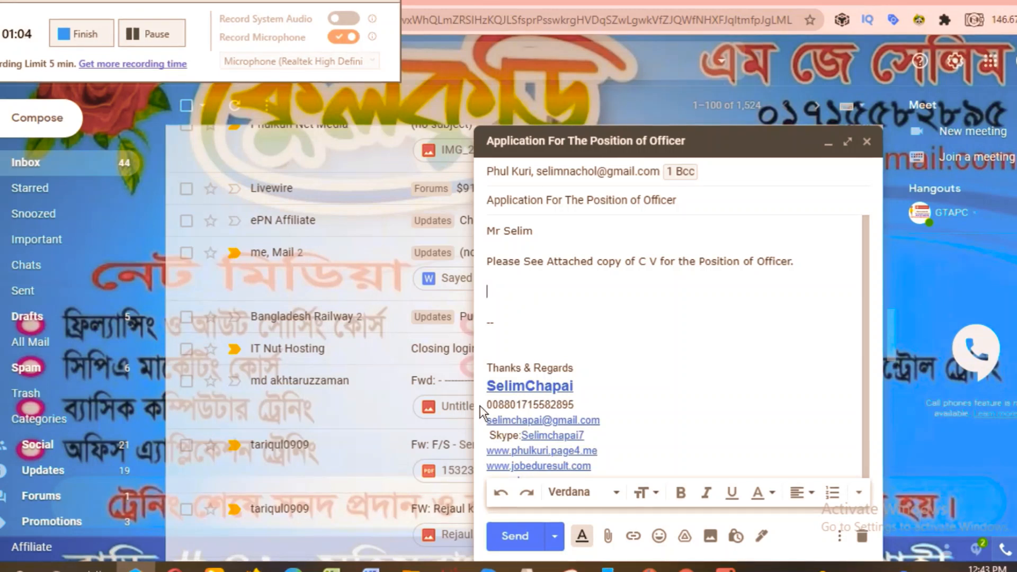
Delete the existing signature block from the message body.
{"action": "scroll", "coordinate": [598, 437], "scroll_direction": "down", "scroll_amount": 1}
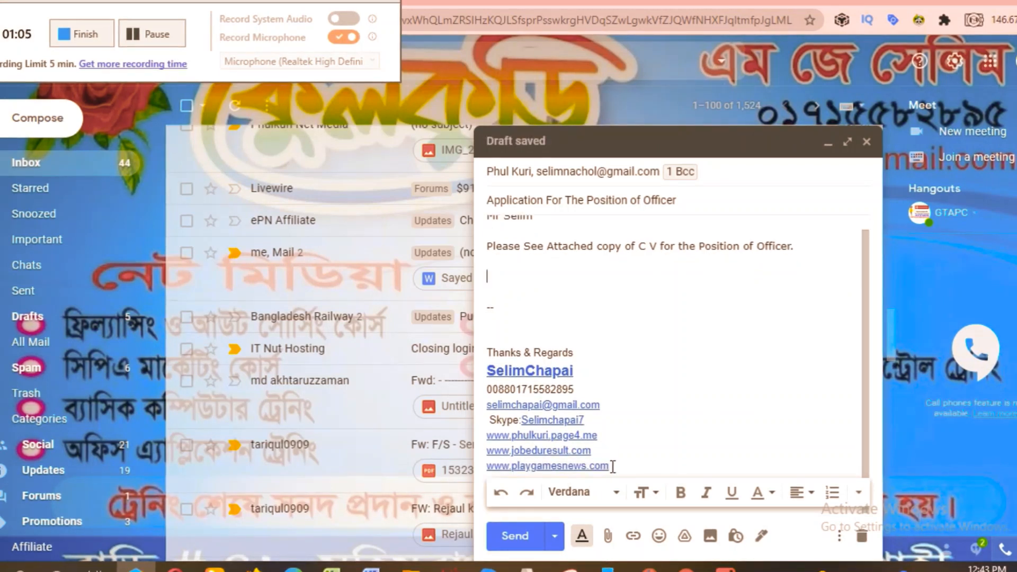
{"action": "mouse_move", "coordinate": [612, 466]}
{"action": "left_mouse_down"}
{"action": "mouse_move", "coordinate": [491, 450]}
{"action": "mouse_move", "coordinate": [492, 340]}
{"action": "left_mouse_up"}
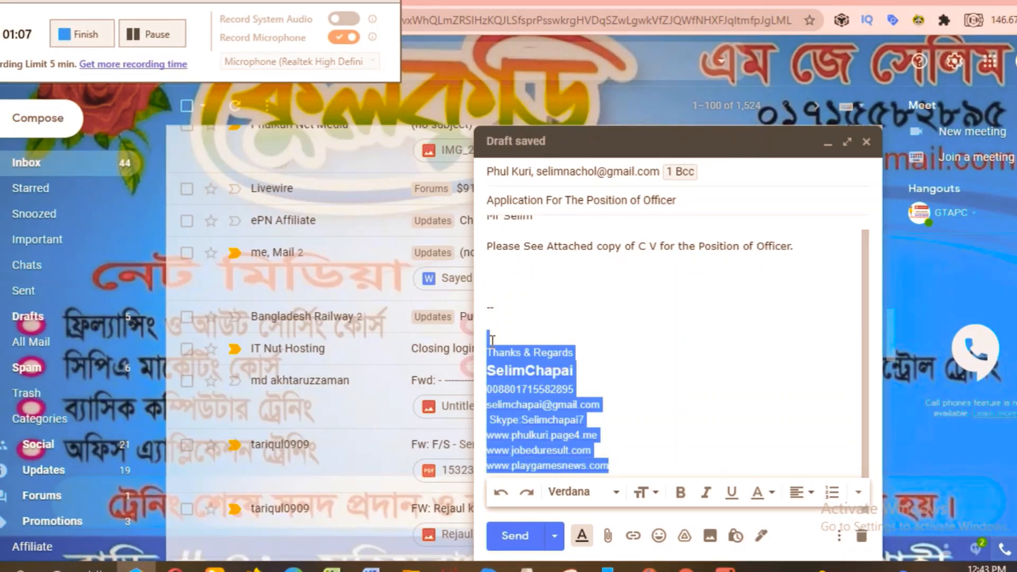
{"action": "key", "text": "BackSpace"}
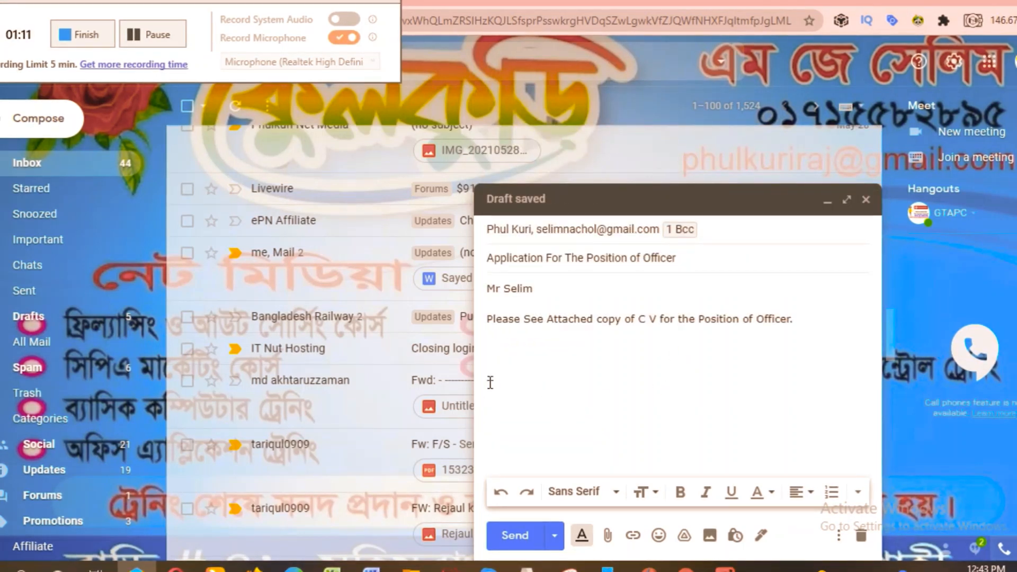
{"action": "left_click_drag", "start_coordinate": [489, 382], "coordinate": [542, 400]}
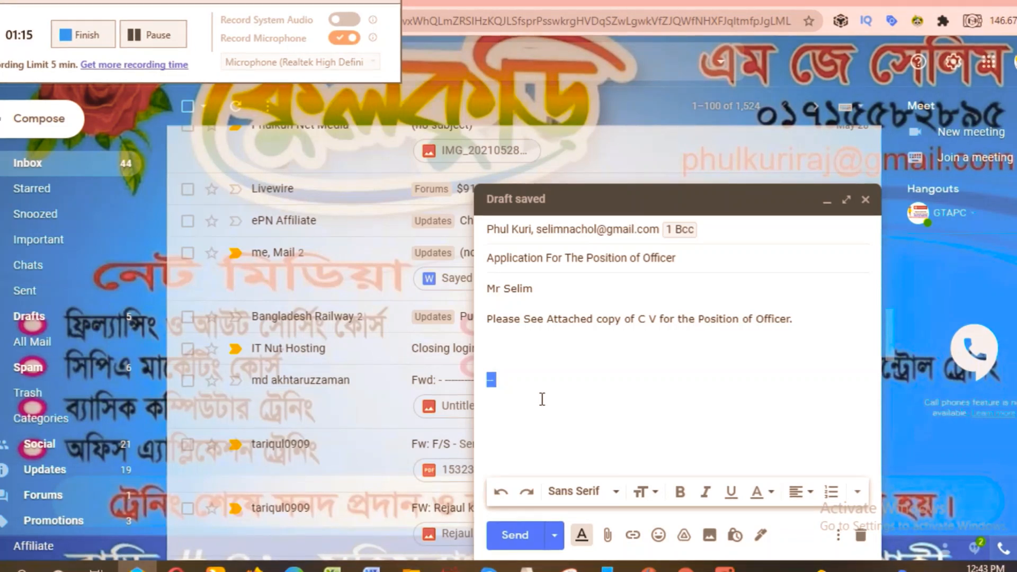
Write a 'Best Regards' sign-off followed by the sender's name and phone number on separate lines.
{"action": "type", "text": "Best"}
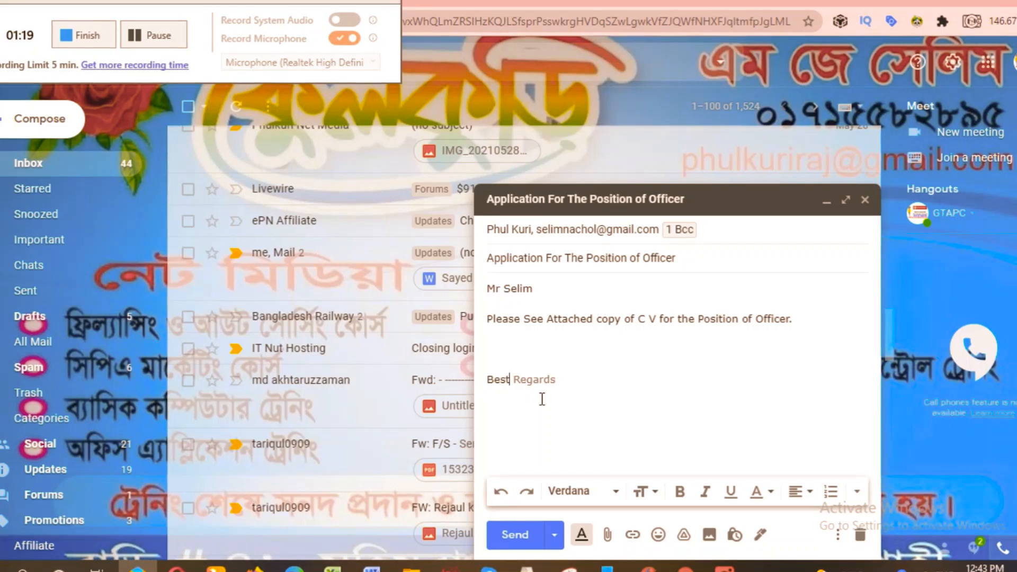
{"action": "key", "text": "Tab"}
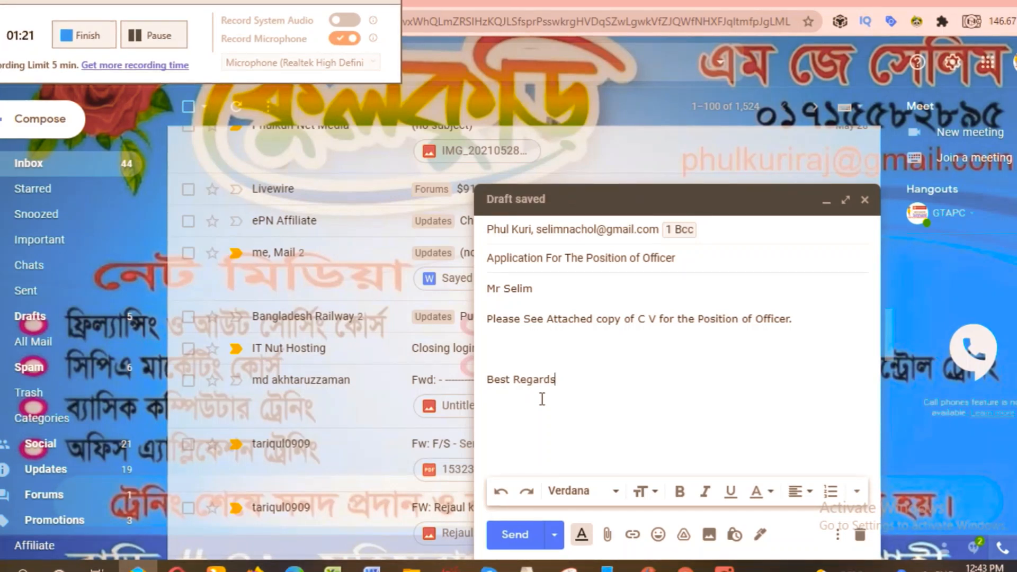
{"action": "key", "text": "Return"}
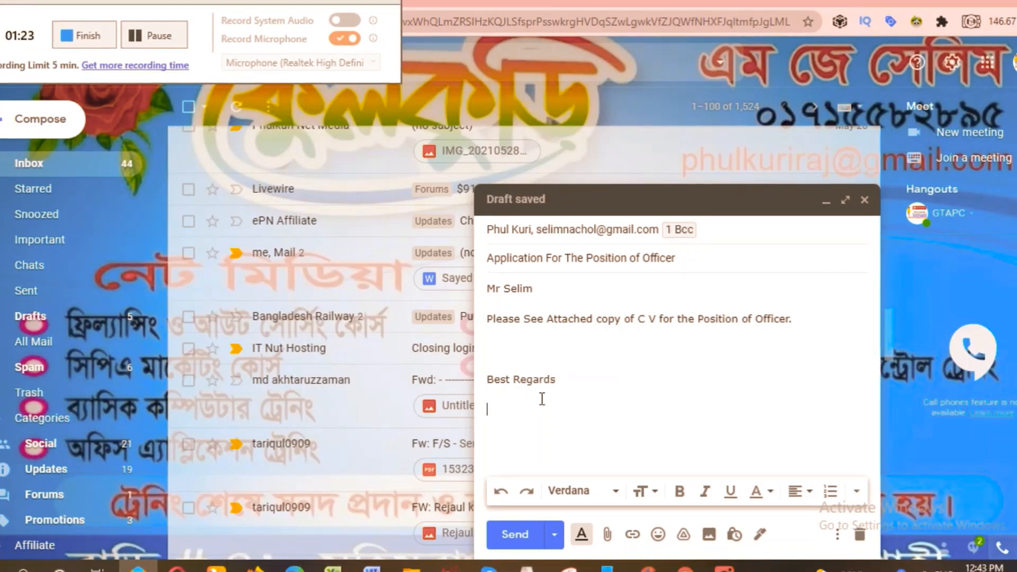
{"action": "type", "text": "J"}
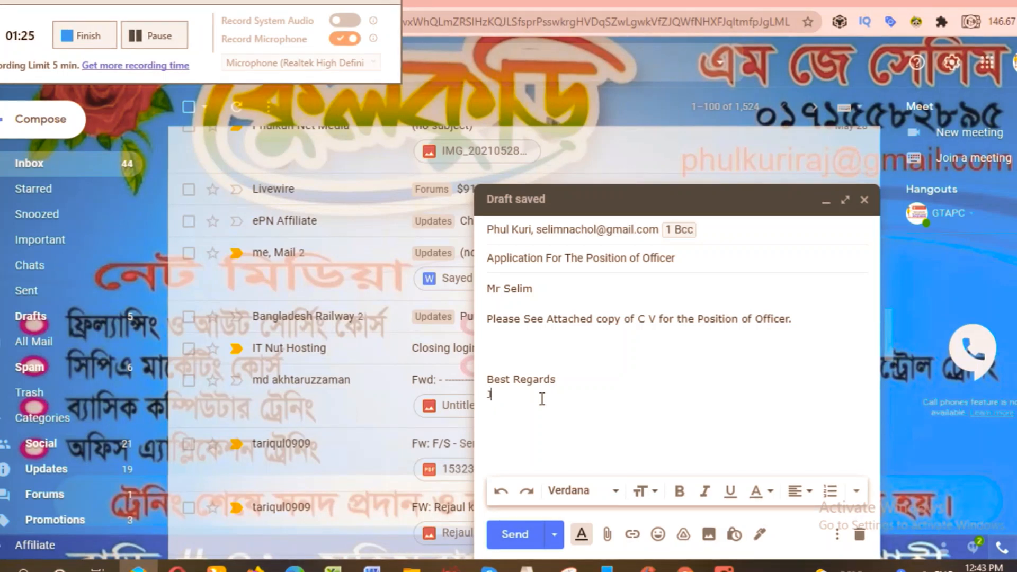
{"action": "type", "text": "akariy"}
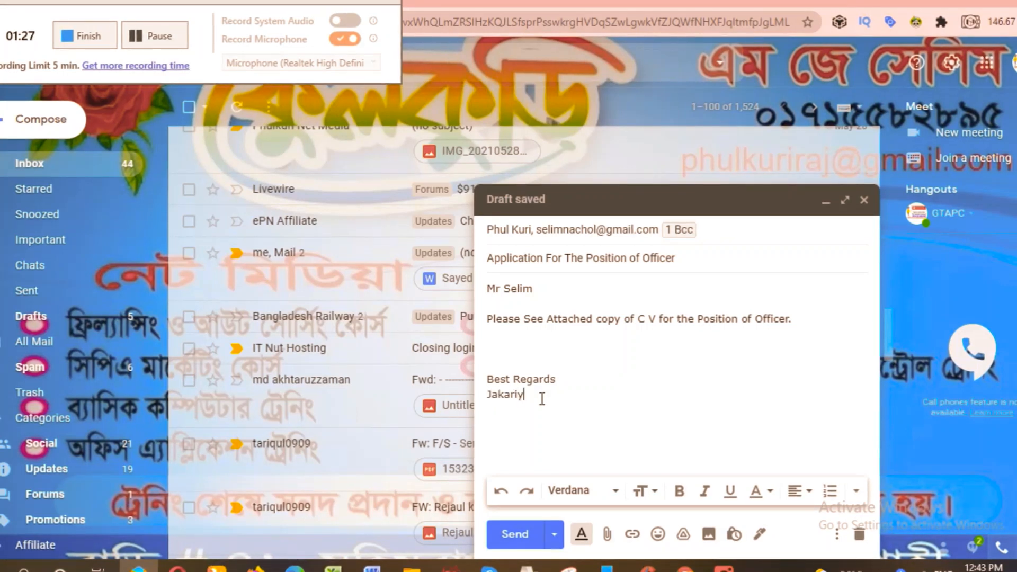
{"action": "type", "text": "a"}
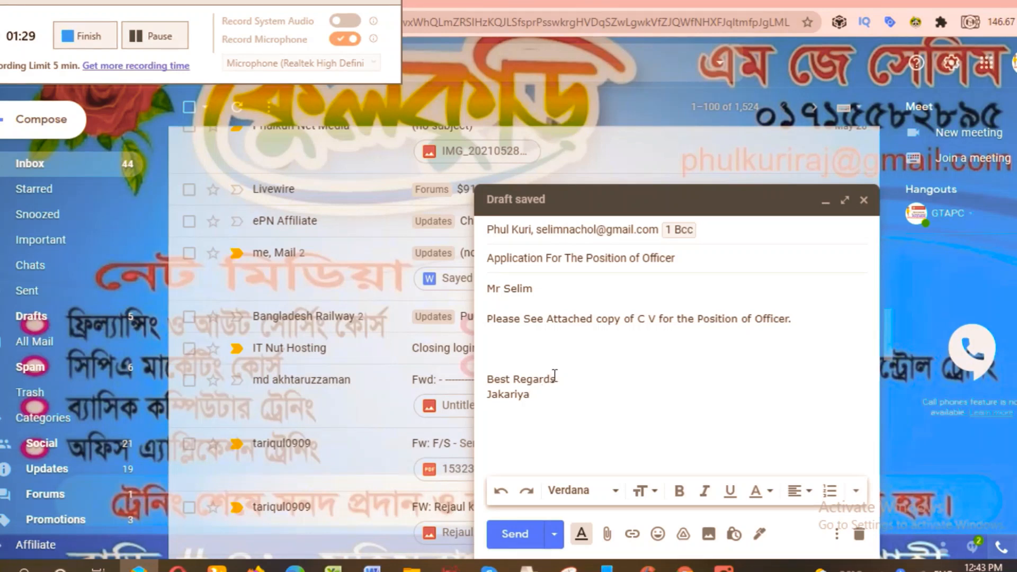
{"action": "key", "text": "Return"}
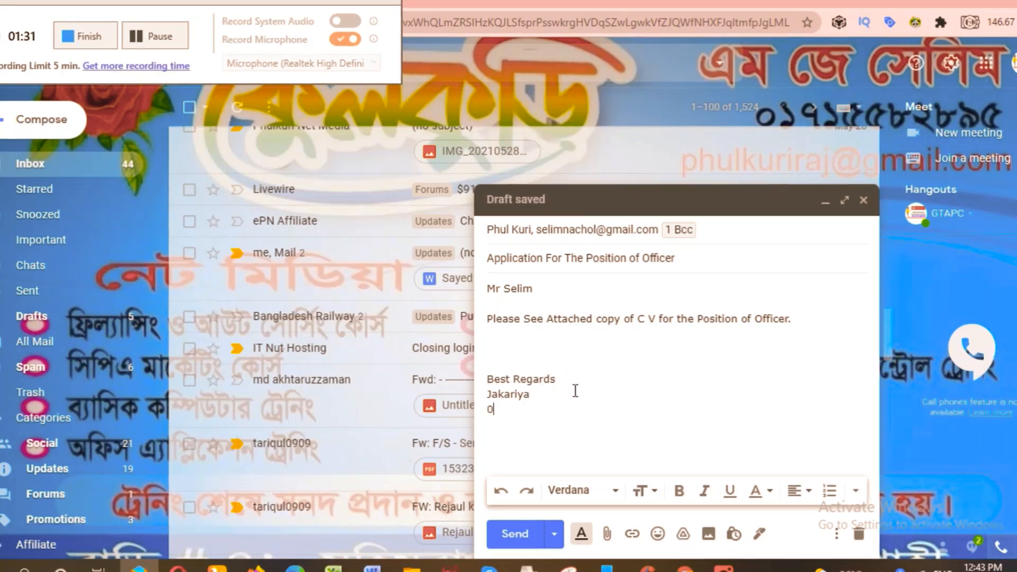
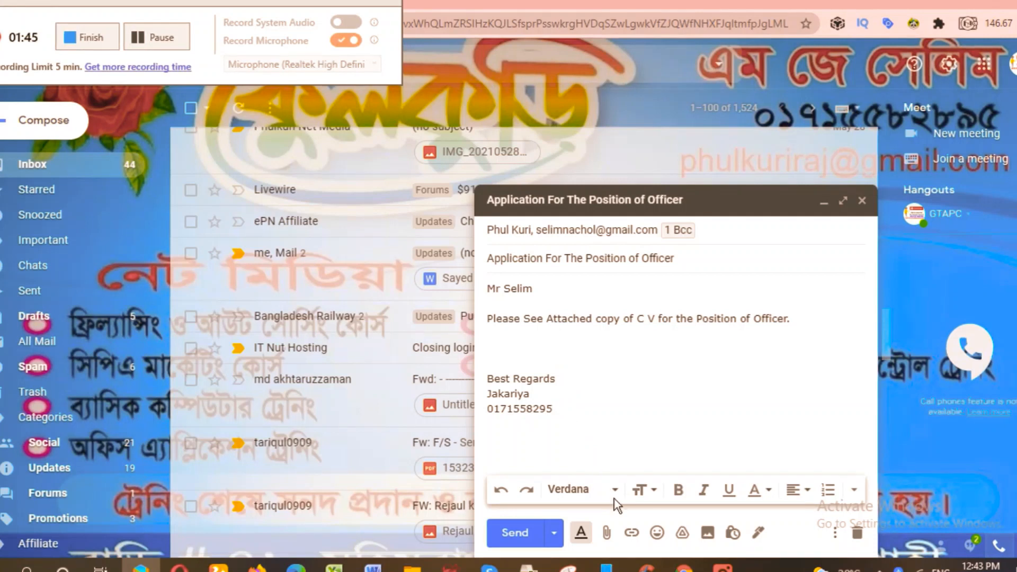
Set the entire body text to Large size and bold, leaving it non-italic.
{"action": "left_click", "coordinate": [660, 493]}
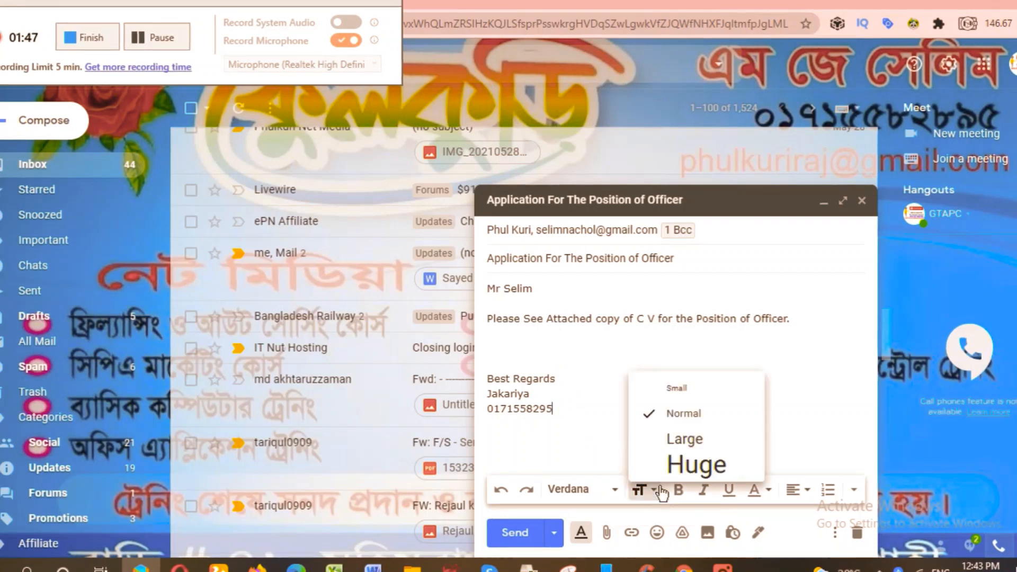
{"action": "left_click", "coordinate": [683, 443]}
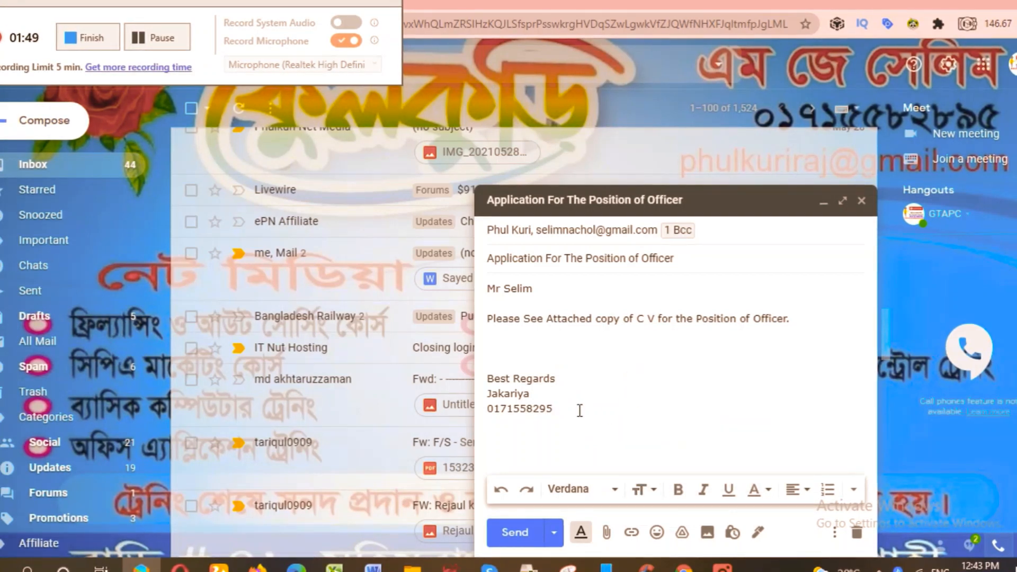
{"action": "left_click_drag", "start_coordinate": [580, 411], "coordinate": [489, 283]}
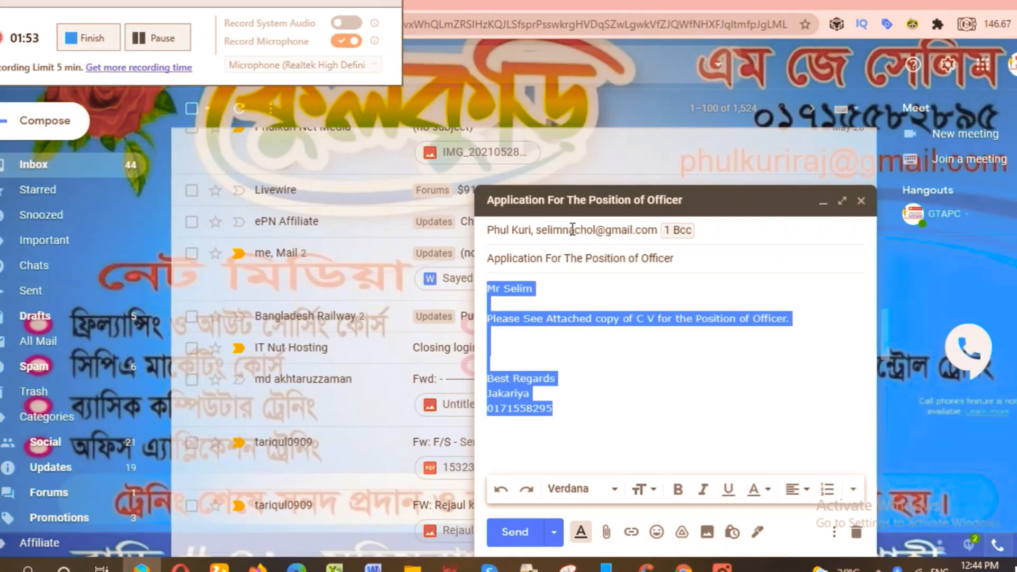
{"action": "mouse_move", "coordinate": [573, 229]}
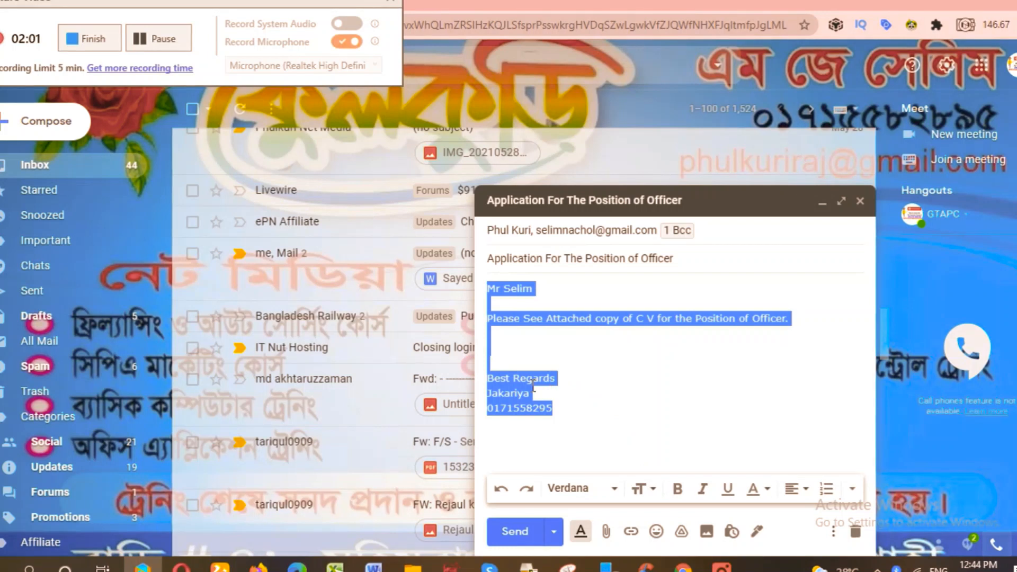
{"action": "left_click", "coordinate": [660, 489]}
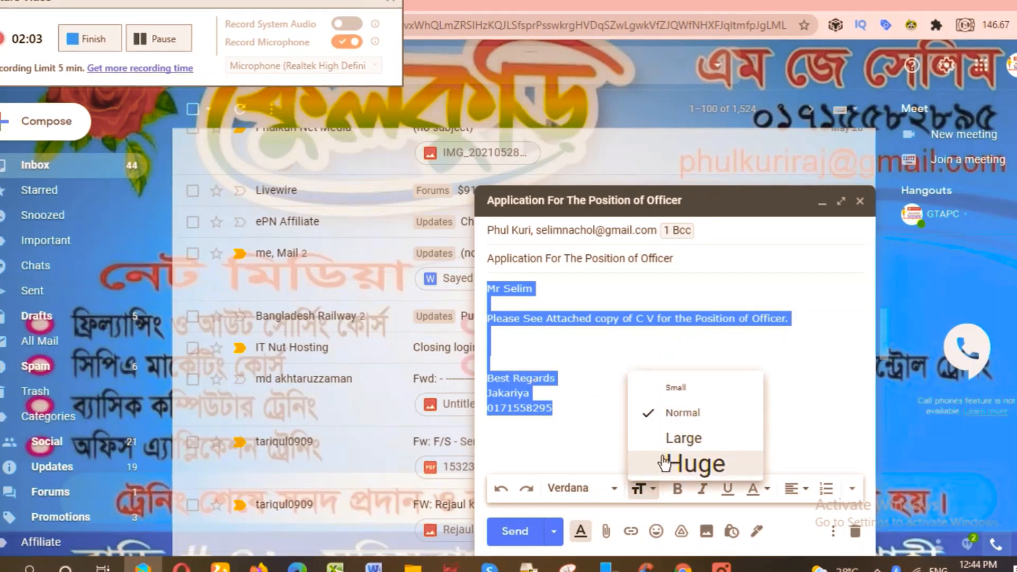
{"action": "left_click", "coordinate": [676, 440]}
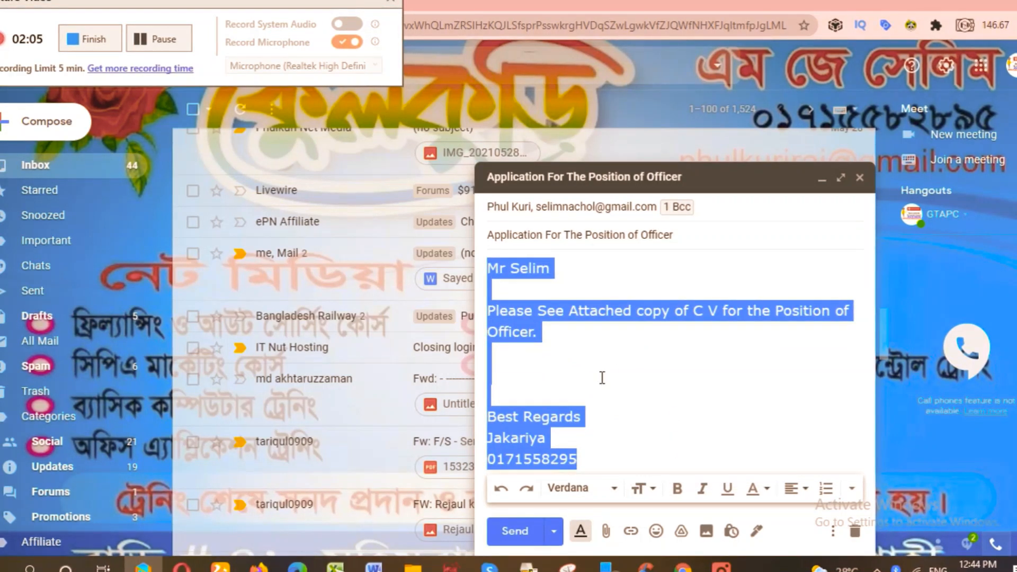
{"action": "left_click", "coordinate": [680, 490]}
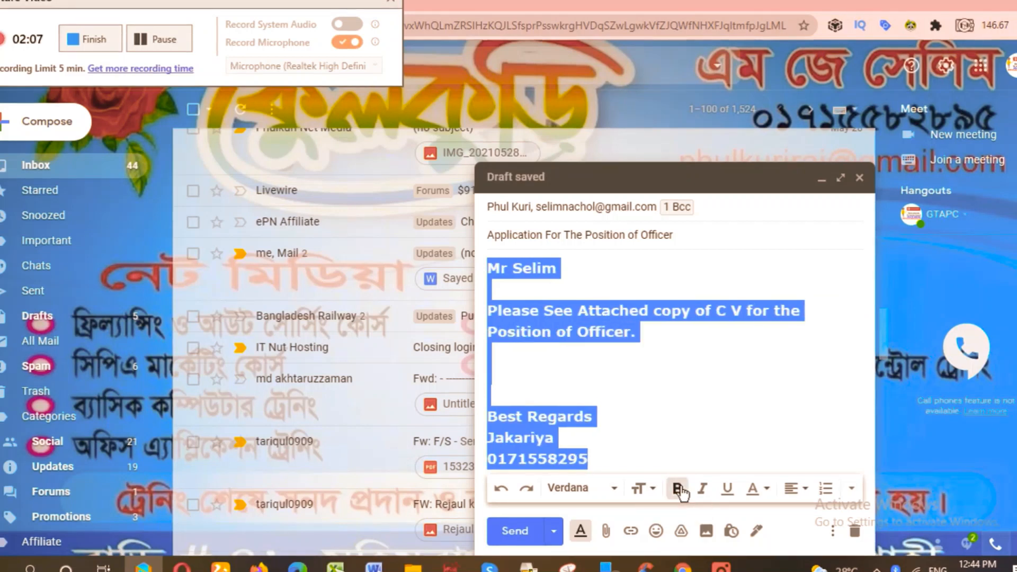
{"action": "left_click", "coordinate": [701, 488]}
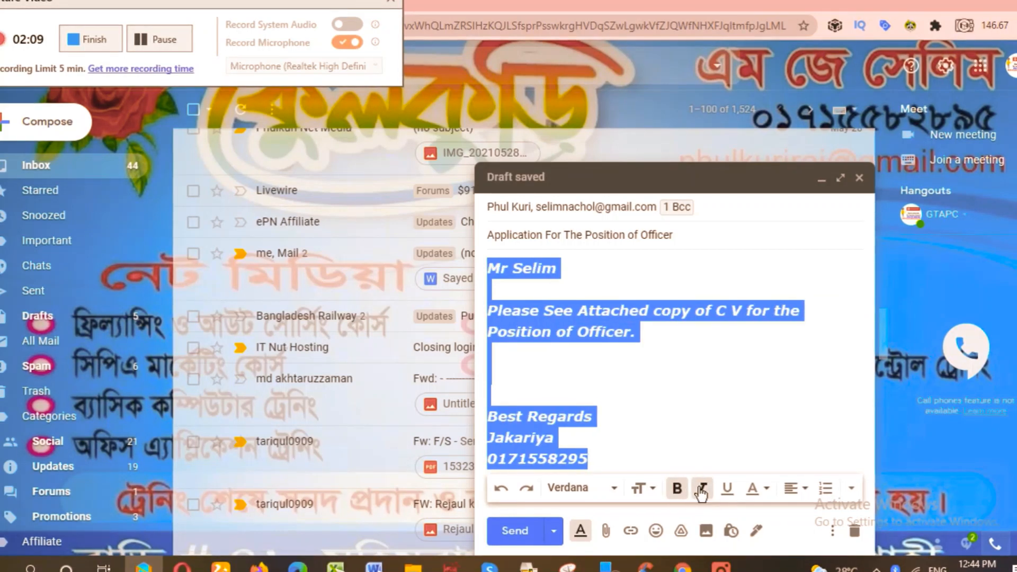
{"action": "left_click", "coordinate": [701, 491]}
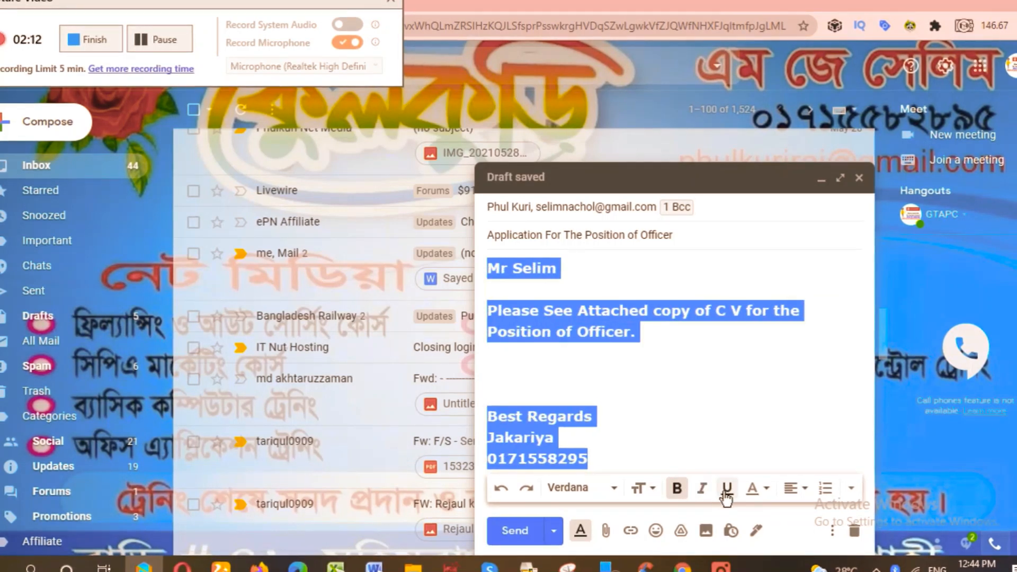
{"action": "left_click", "coordinate": [763, 486]}
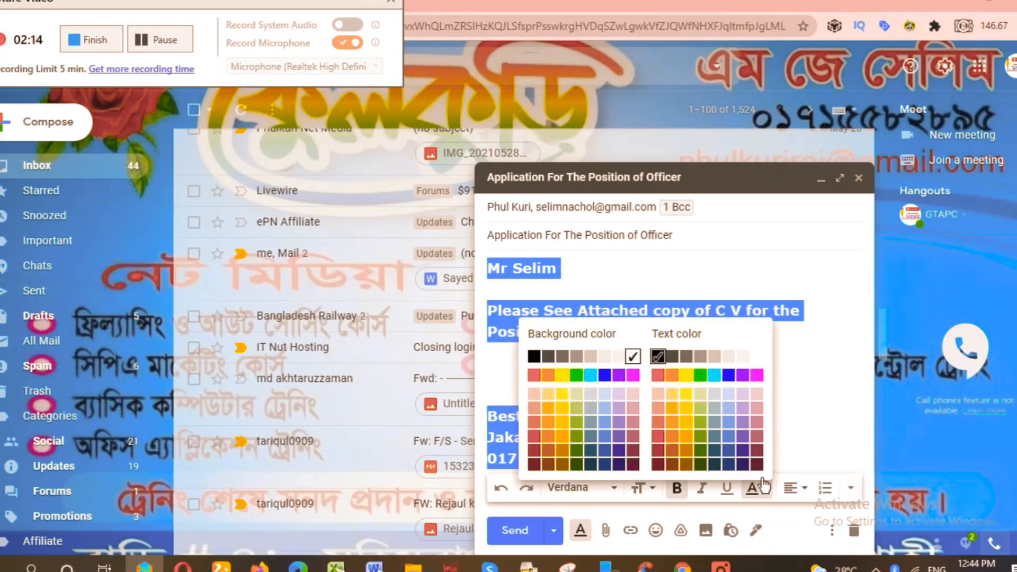
Turn the body text blue and highlight 'Position of Officer.' in yellow.
{"action": "left_click", "coordinate": [730, 376]}
{"action": "left_click", "coordinate": [669, 371]}
{"action": "left_click_drag", "start_coordinate": [639, 332], "coordinate": [488, 331]}
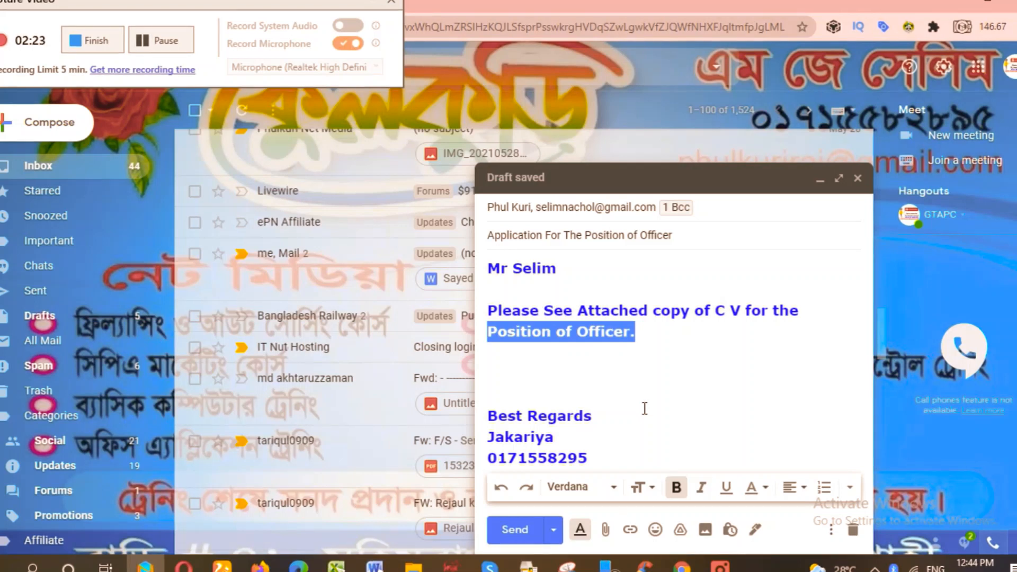
{"action": "left_click", "coordinate": [763, 488]}
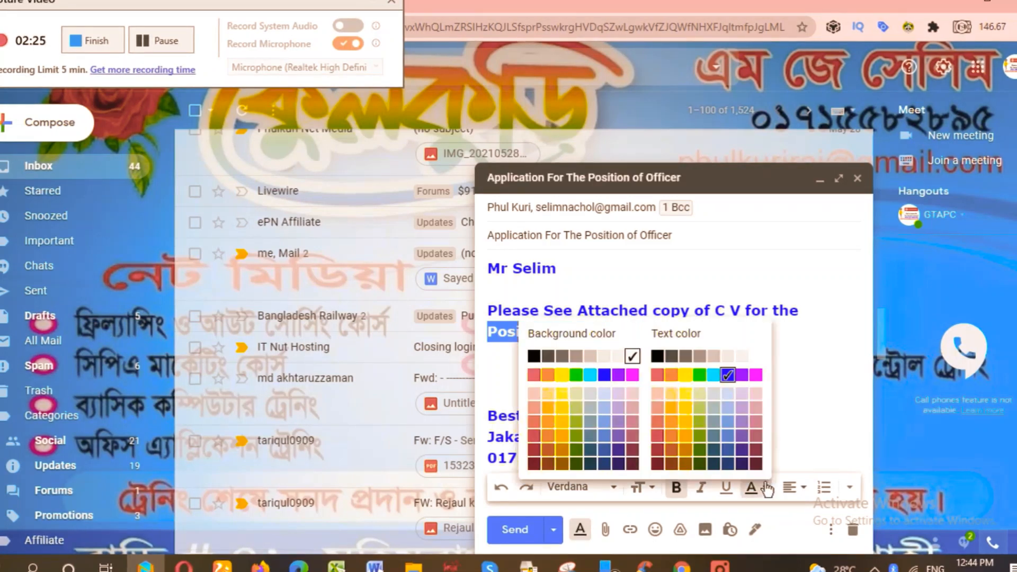
{"action": "left_click", "coordinate": [686, 375]}
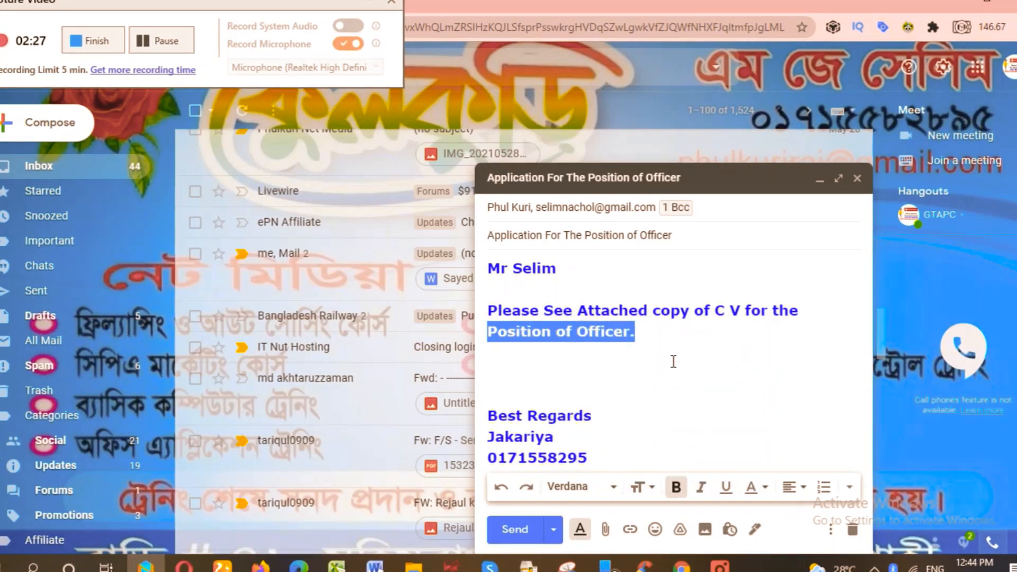
{"action": "left_click", "coordinate": [674, 358]}
{"action": "left_click_drag", "start_coordinate": [634, 334], "coordinate": [487, 334]}
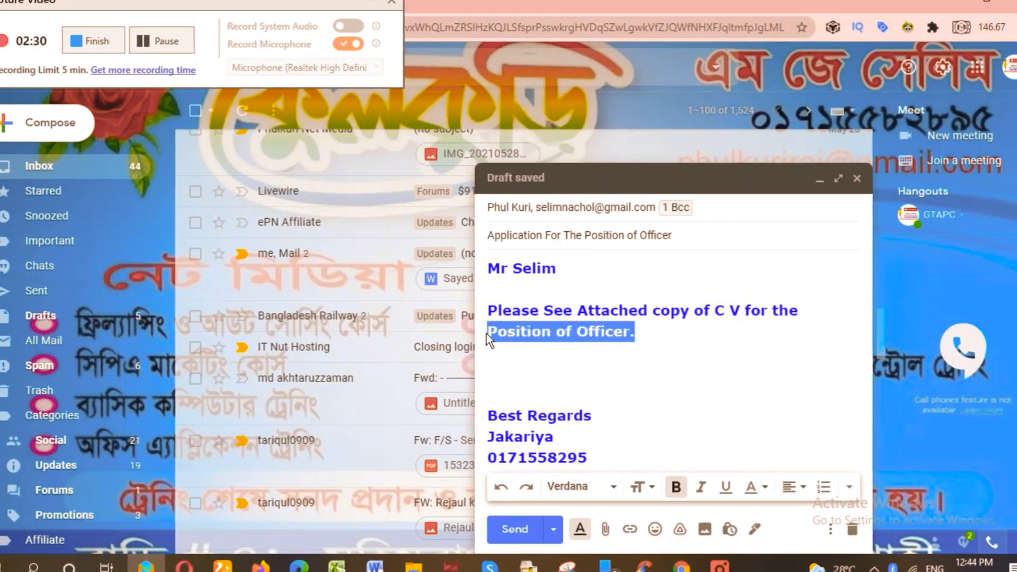
{"action": "left_click", "coordinate": [762, 488]}
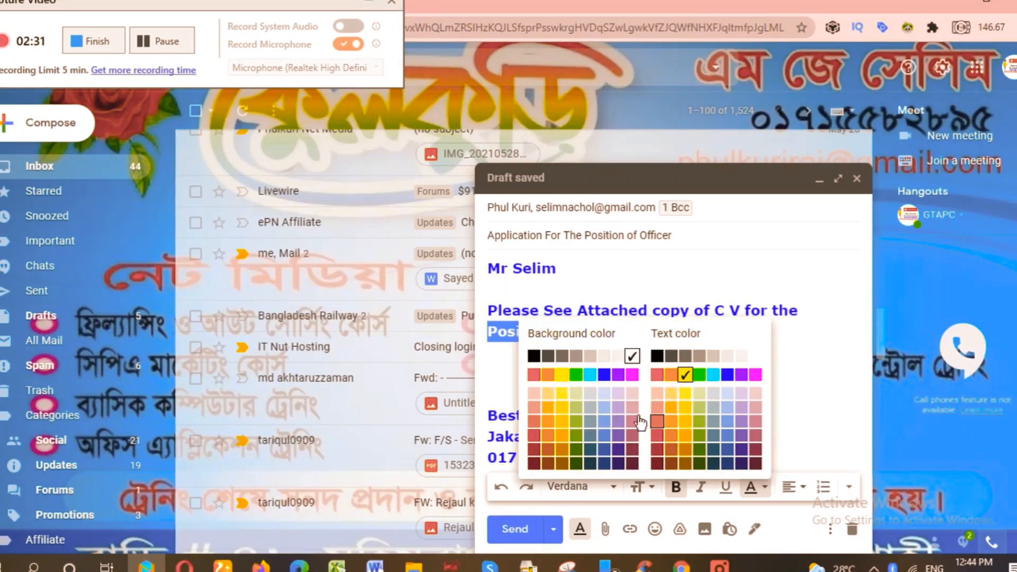
{"action": "left_click", "coordinate": [598, 376]}
{"action": "left_click", "coordinate": [671, 367]}
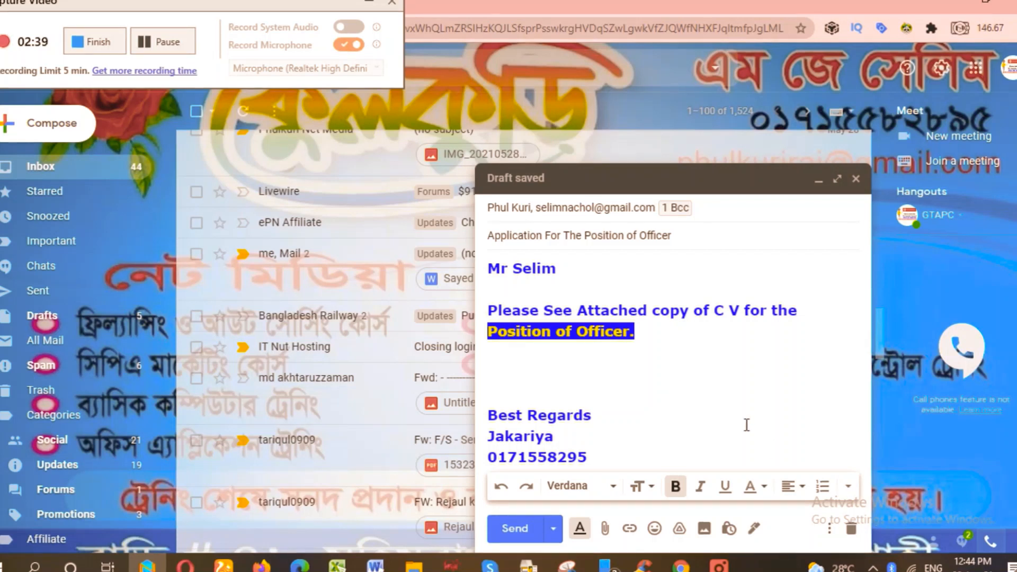
Try centre and right alignment on the main sentence, then return it to left alignment.
{"action": "left_click", "coordinate": [803, 488]}
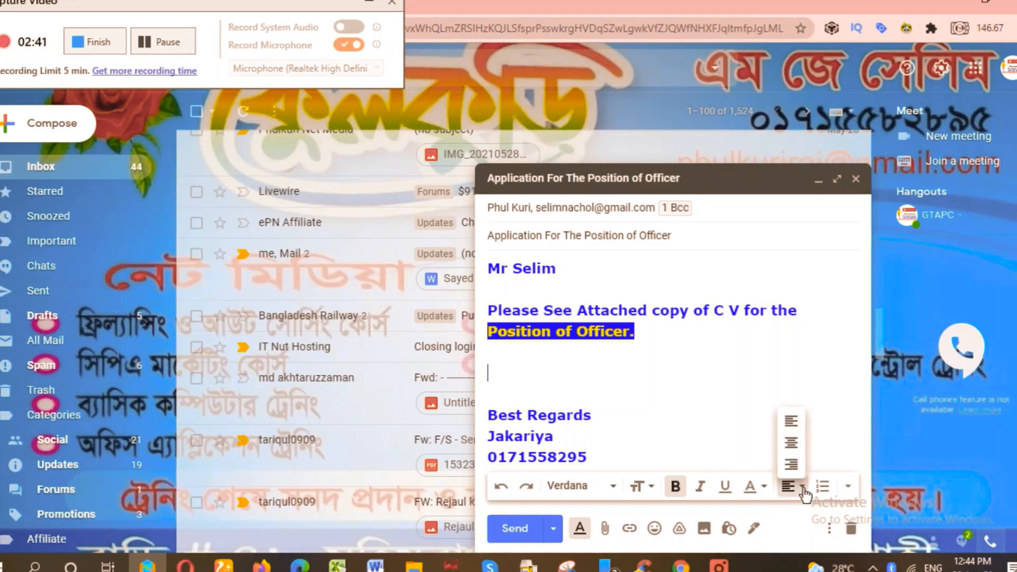
{"action": "left_click", "coordinate": [791, 443]}
{"action": "left_click_drag", "start_coordinate": [636, 333], "coordinate": [486, 294]}
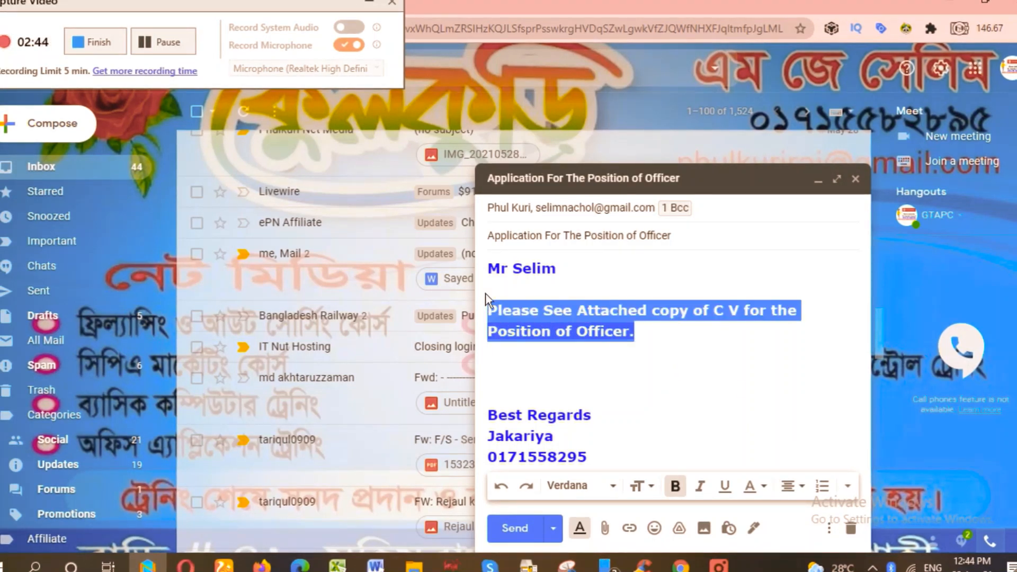
{"action": "left_click", "coordinate": [804, 491]}
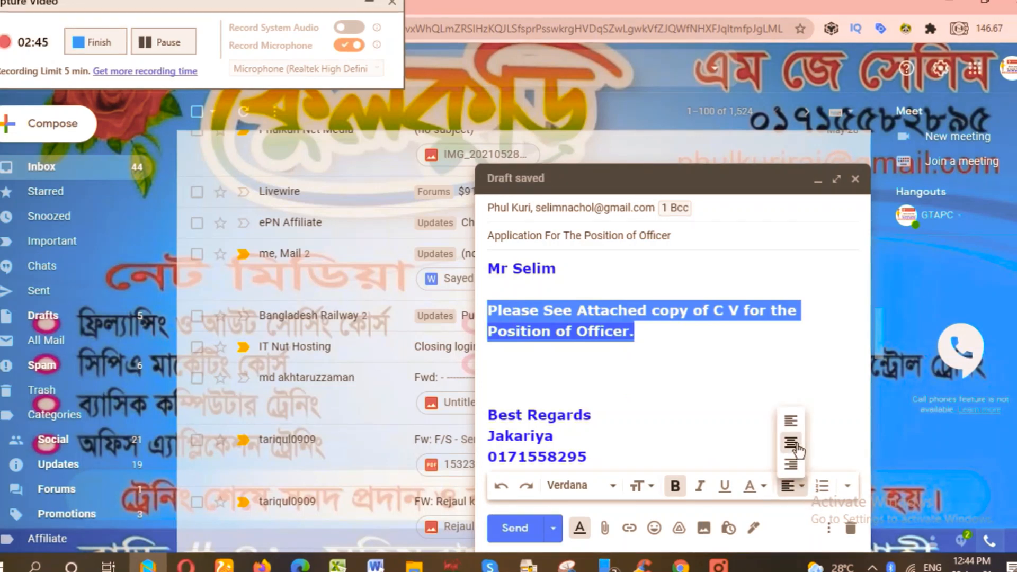
{"action": "left_click", "coordinate": [799, 444]}
{"action": "left_click", "coordinate": [803, 488]}
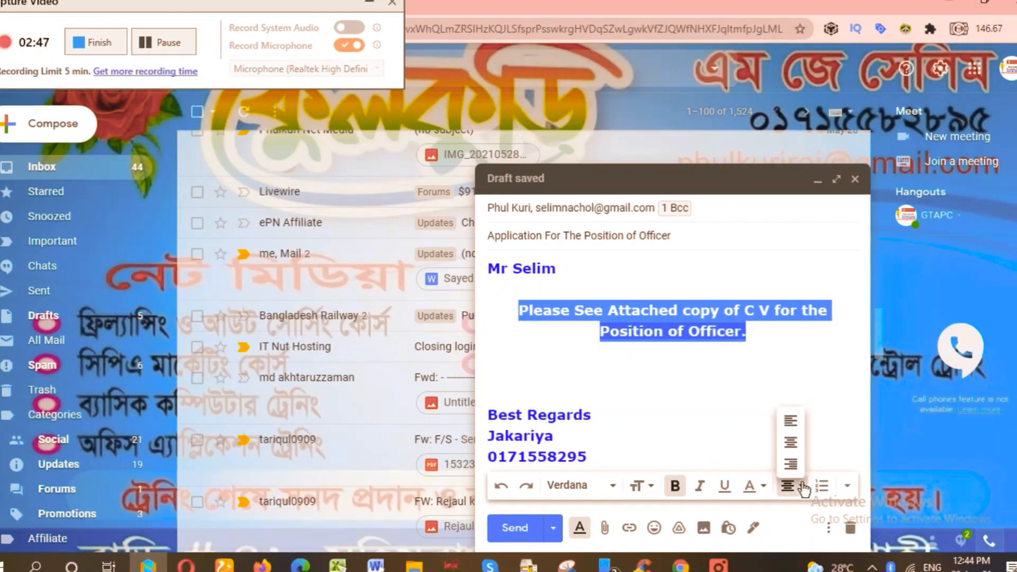
{"action": "left_click", "coordinate": [796, 467]}
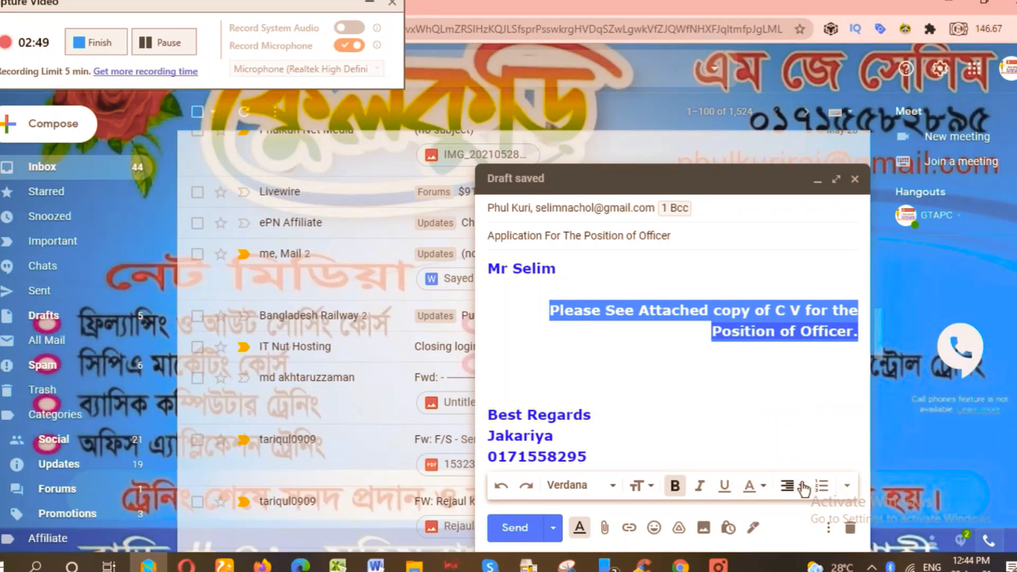
{"action": "left_click", "coordinate": [803, 487]}
{"action": "left_click", "coordinate": [792, 423]}
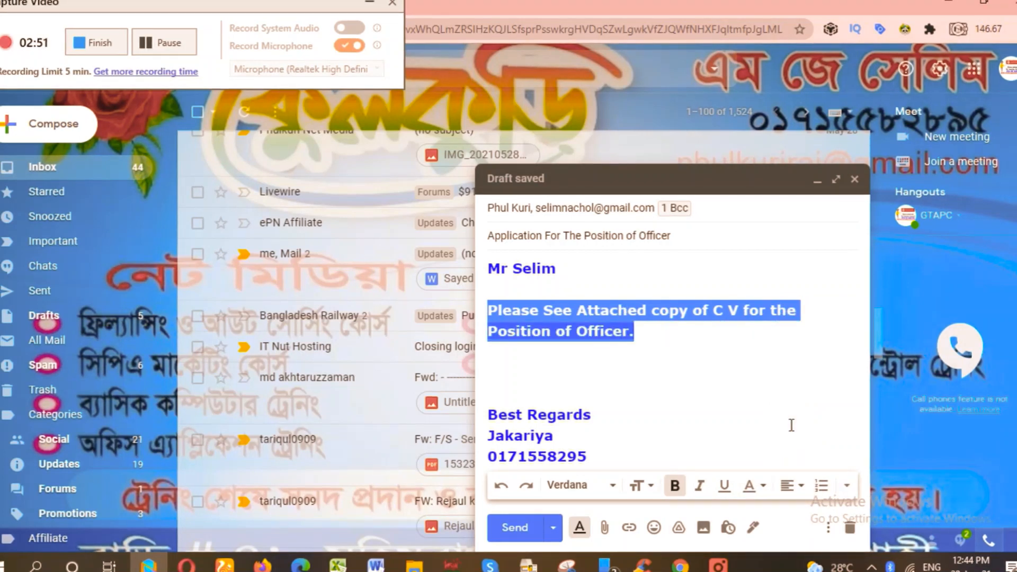
Switch the selected sentence's font to Comic Sans MS, then deselect and move to the empty line below.
{"action": "left_click", "coordinate": [611, 486]}
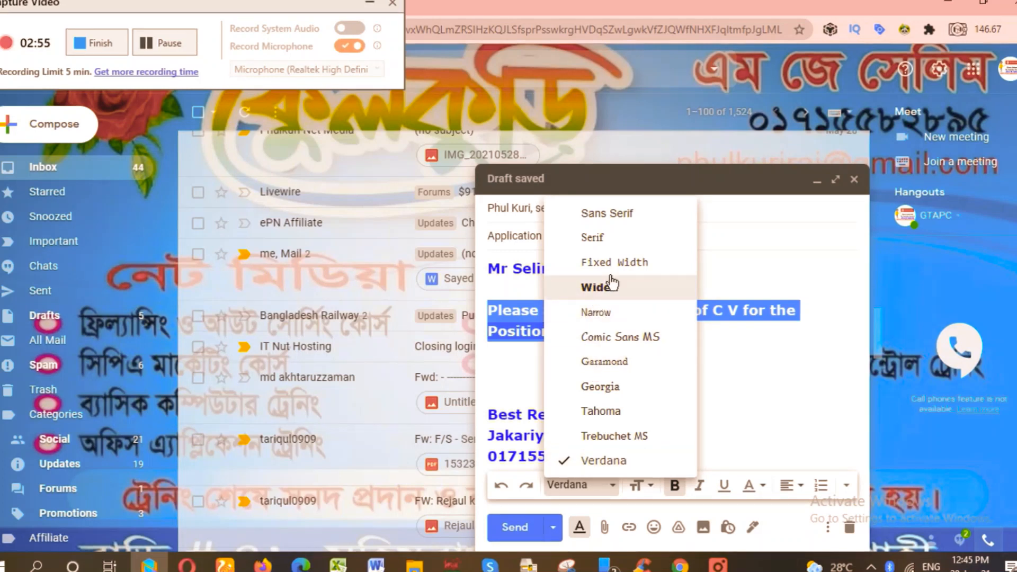
{"action": "left_click", "coordinate": [623, 338]}
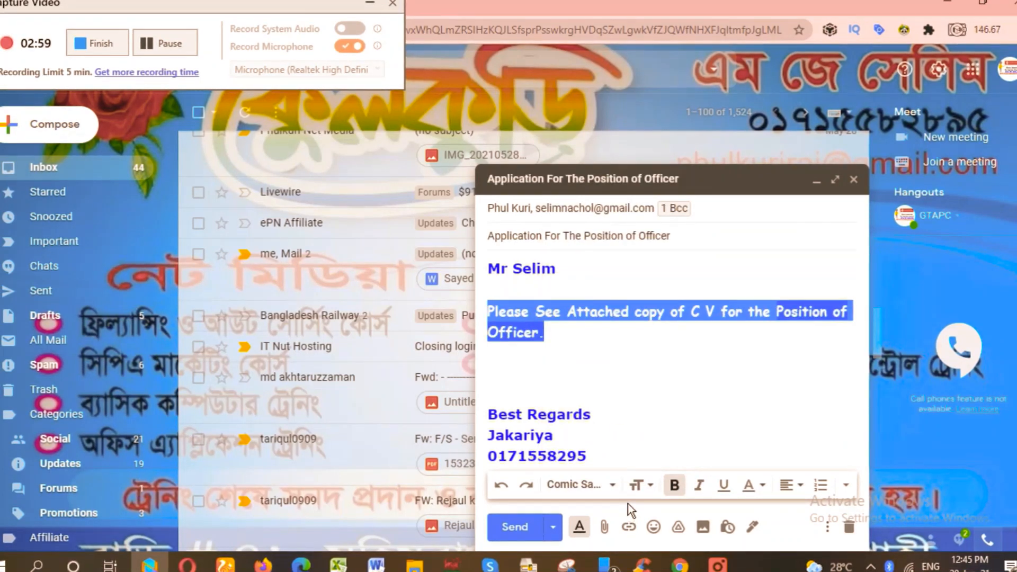
{"action": "left_click", "coordinate": [846, 485]}
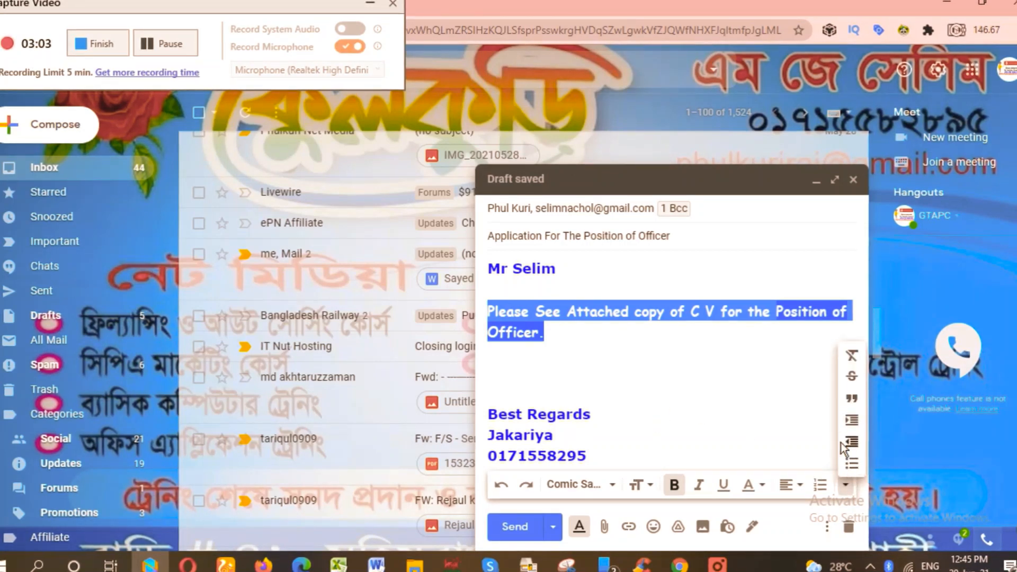
{"action": "left_click", "coordinate": [719, 420]}
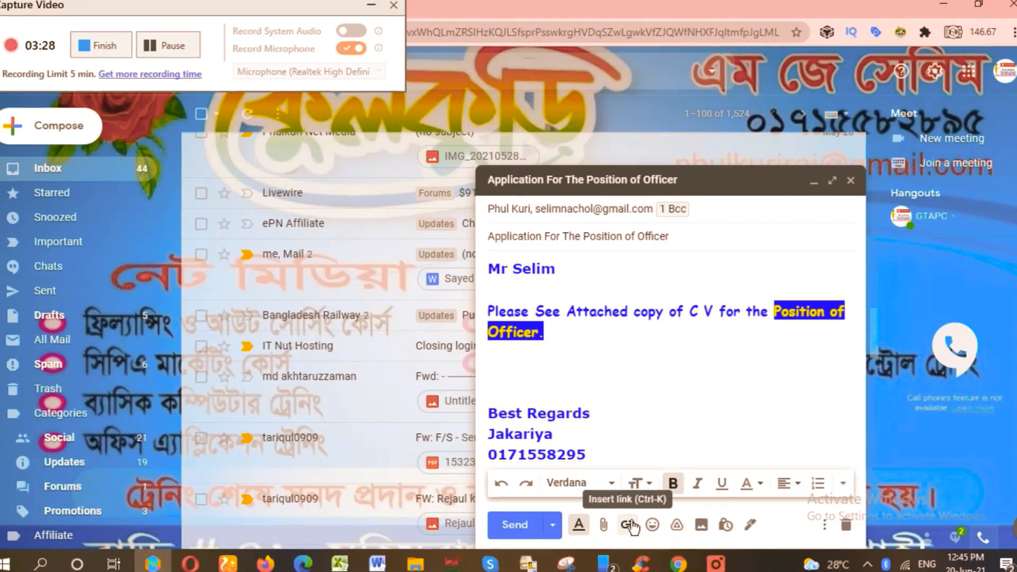
{"action": "left_click", "coordinate": [619, 402]}
{"action": "left_click", "coordinate": [558, 356]}
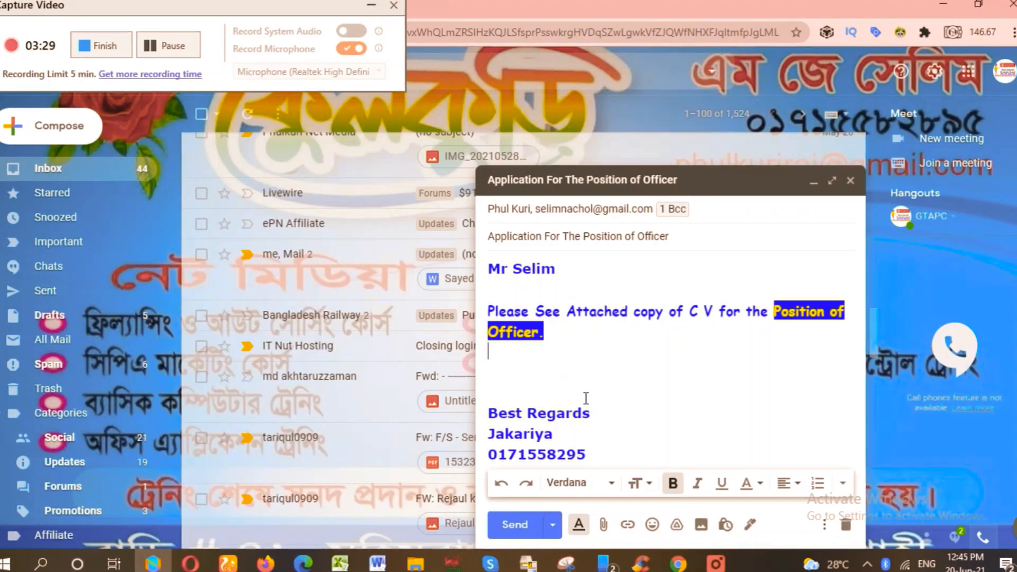
Open the attachment picker and browse to New Volume (D:) > Phulkuri > Dokan.
{"action": "left_click", "coordinate": [603, 524]}
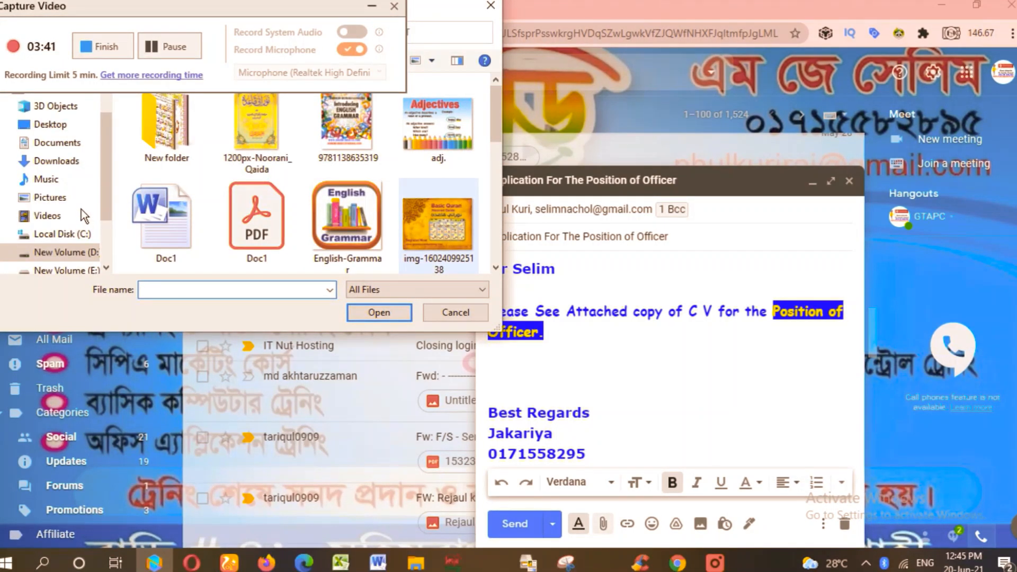
{"action": "scroll", "coordinate": [81, 208], "scroll_direction": "down", "scroll_amount": 1}
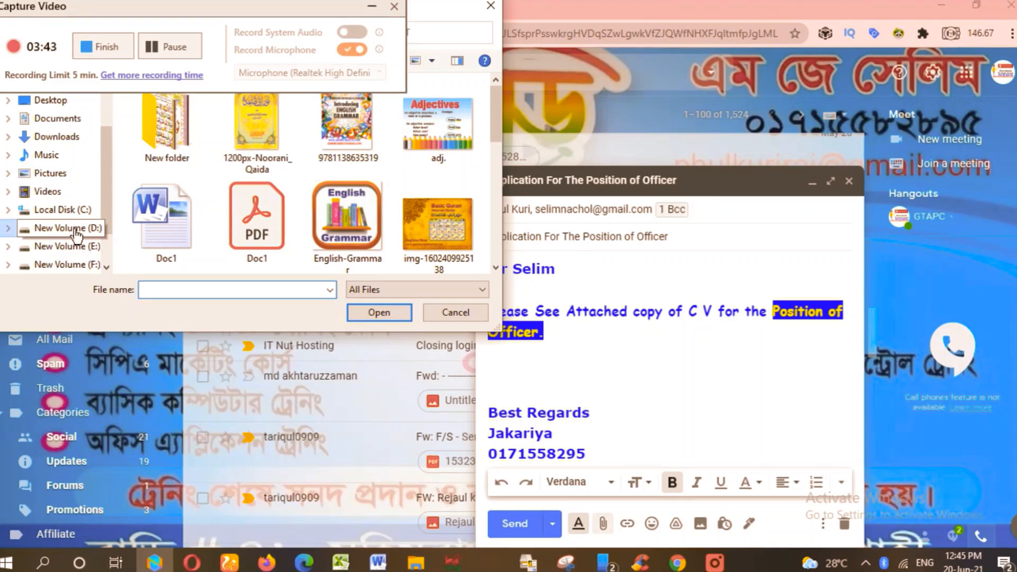
{"action": "left_click", "coordinate": [74, 229]}
{"action": "scroll", "coordinate": [313, 192], "scroll_direction": "down", "scroll_amount": 2}
{"action": "scroll", "coordinate": [314, 193], "scroll_direction": "down", "scroll_amount": 4}
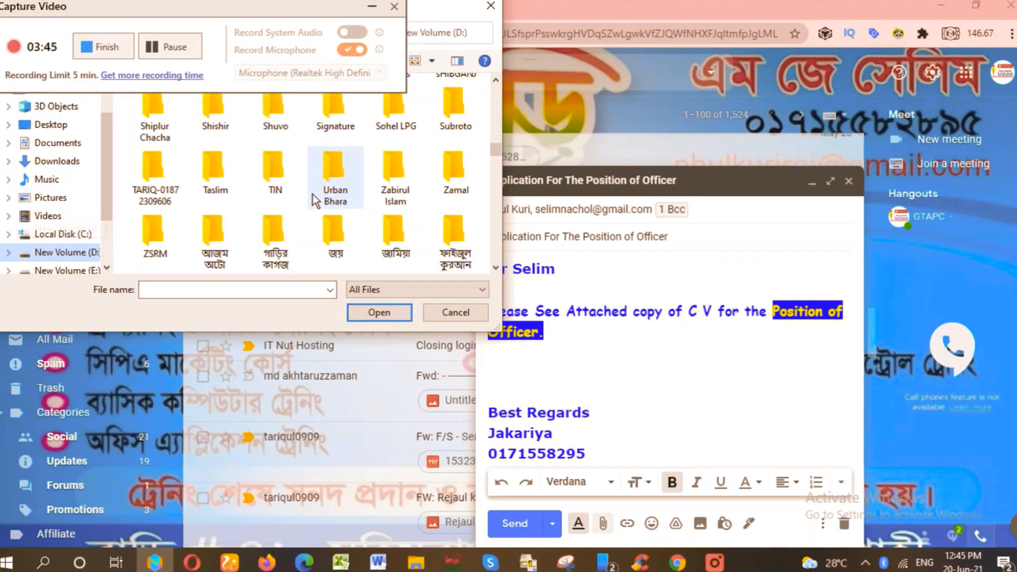
{"action": "scroll", "coordinate": [314, 195], "scroll_direction": "up", "scroll_amount": 2}
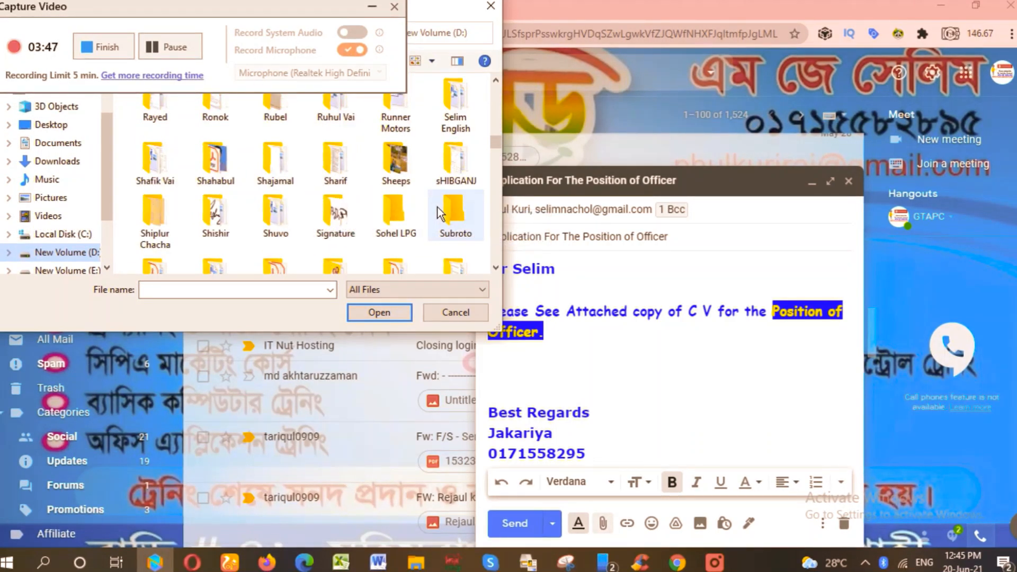
{"action": "scroll", "coordinate": [434, 215], "scroll_direction": "up", "scroll_amount": 2}
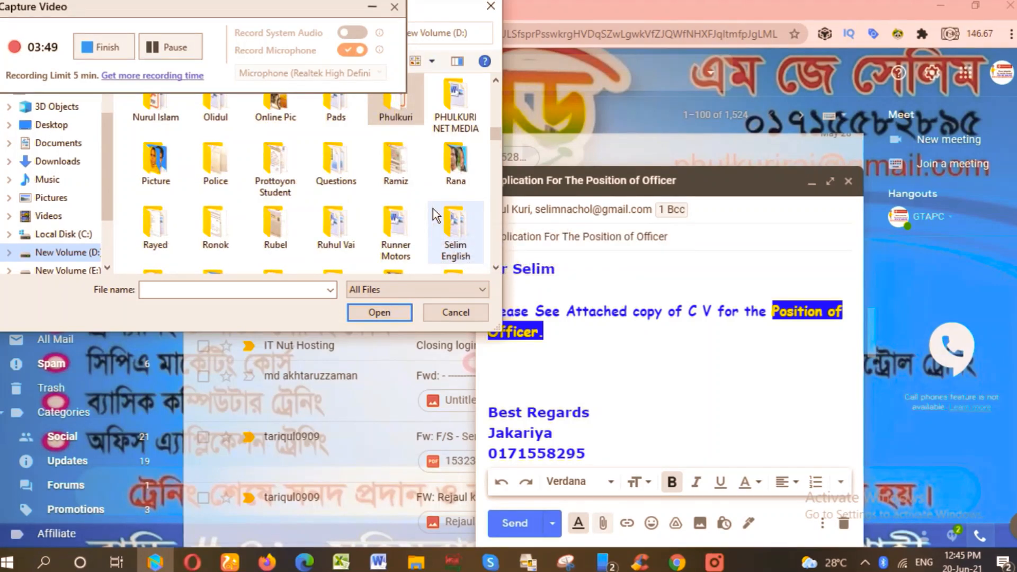
{"action": "double_click", "coordinate": [396, 119]}
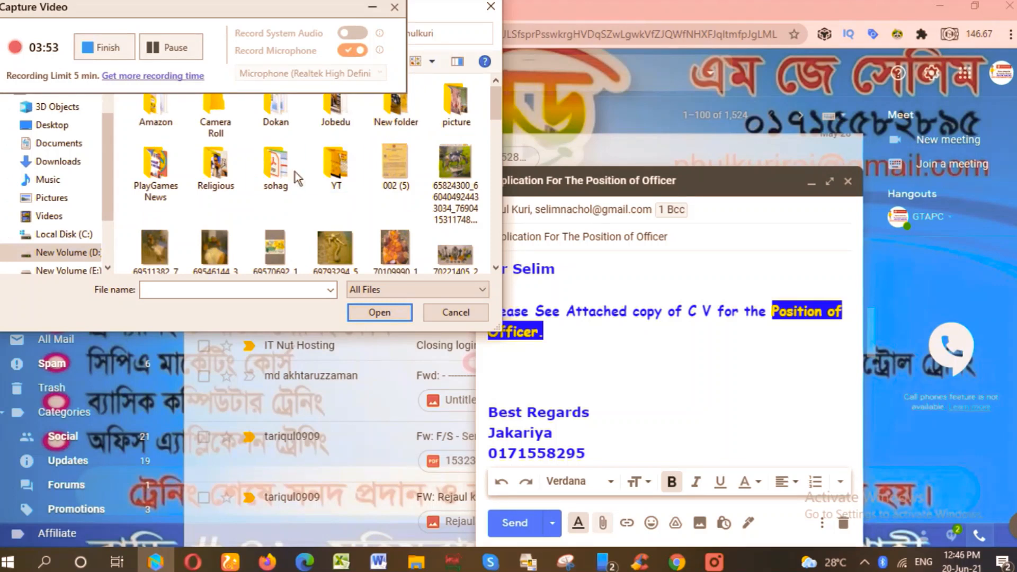
{"action": "double_click", "coordinate": [276, 111]}
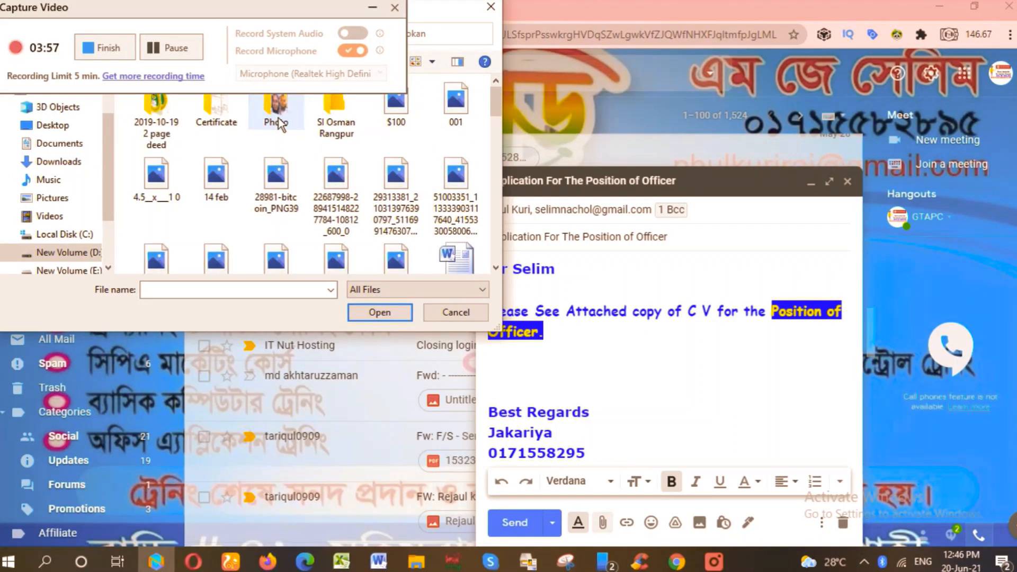
Open the Certificate folder and attach the Updated C V file.
{"action": "left_click", "coordinate": [169, 52]}
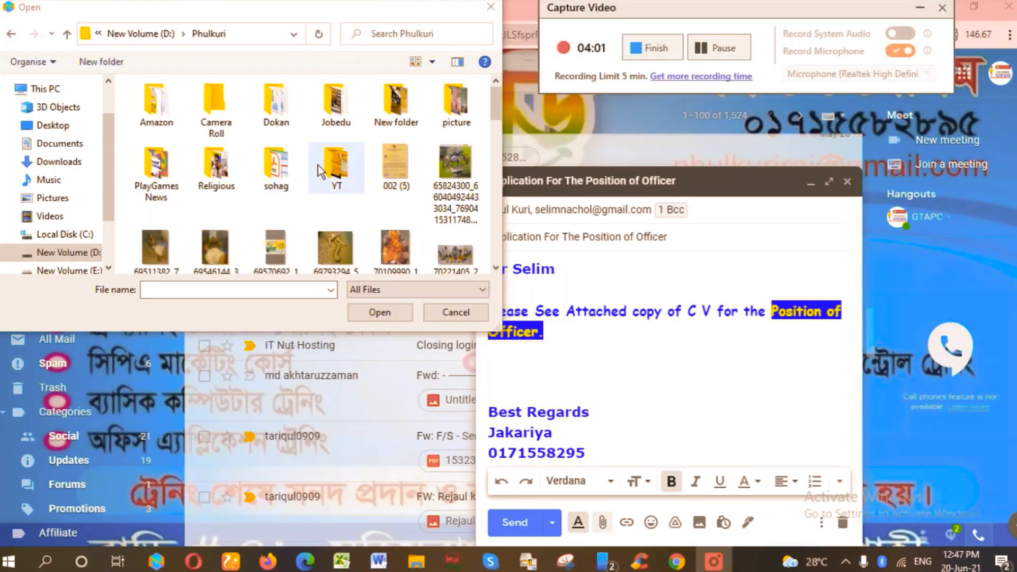
{"action": "left_click", "coordinate": [279, 114]}
{"action": "double_click", "coordinate": [278, 113]}
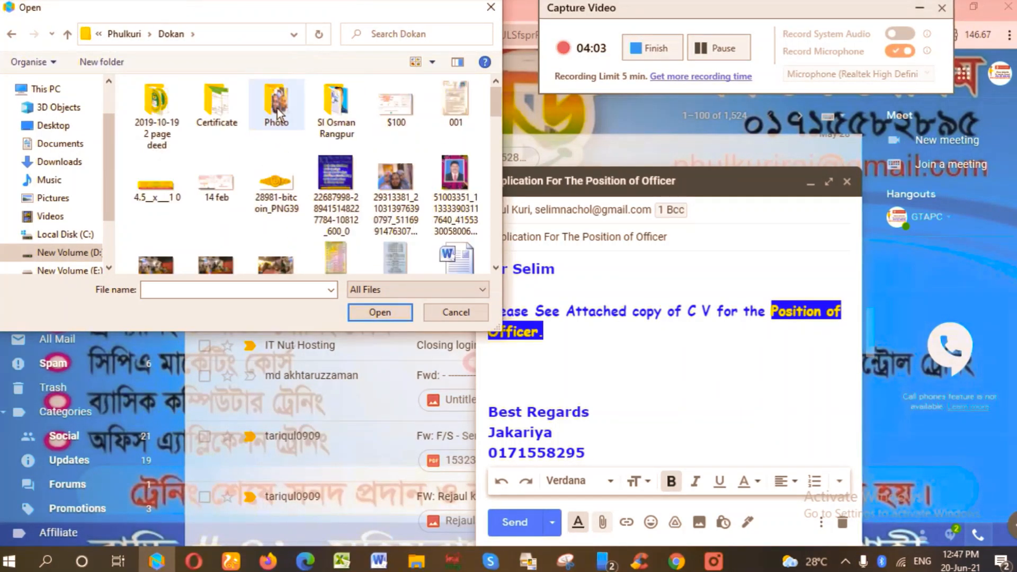
{"action": "double_click", "coordinate": [212, 109]}
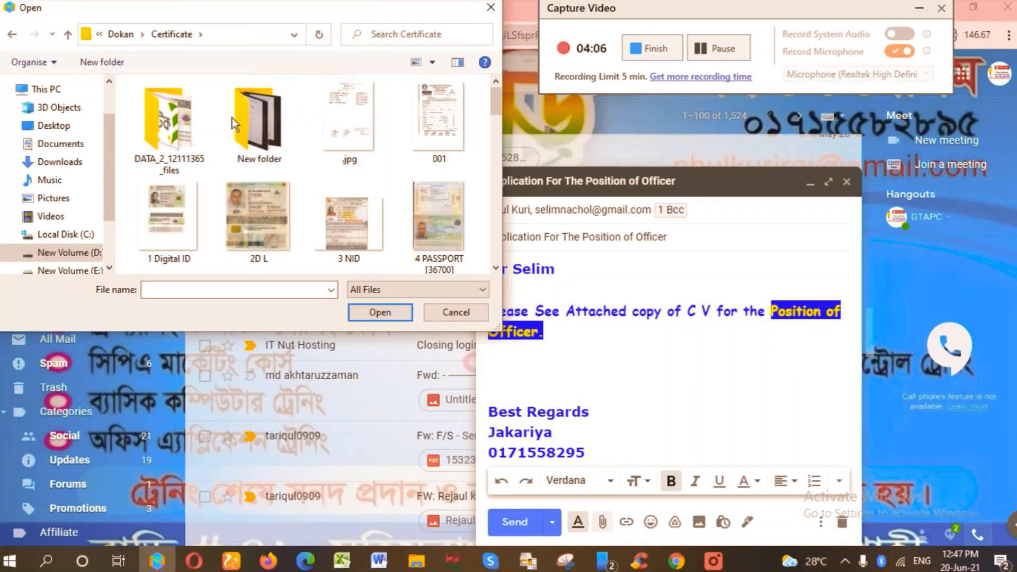
{"action": "scroll", "coordinate": [345, 163], "scroll_direction": "down", "scroll_amount": 3}
{"action": "scroll", "coordinate": [345, 164], "scroll_direction": "down", "scroll_amount": 5}
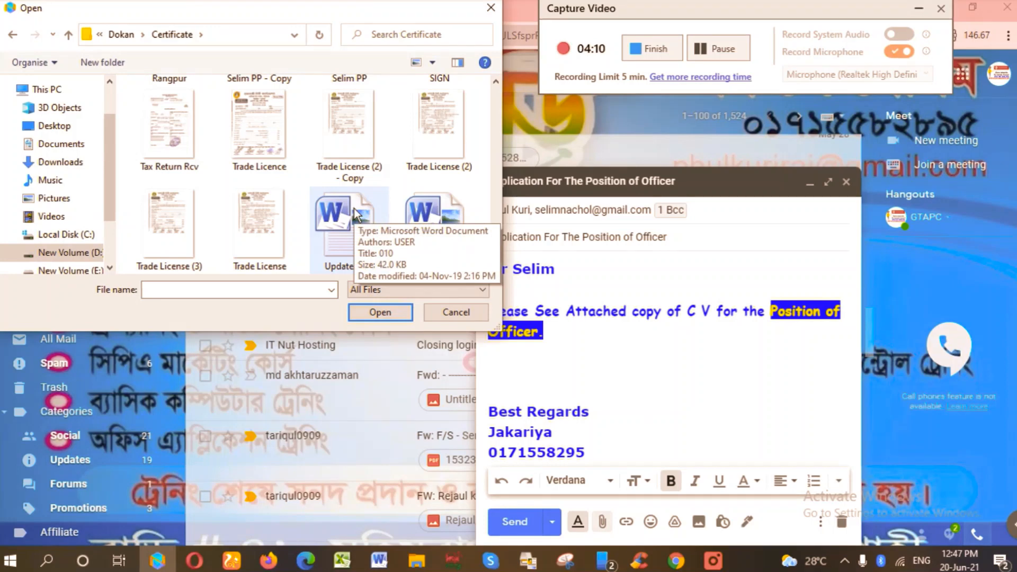
{"action": "left_click", "coordinate": [354, 208]}
{"action": "left_click", "coordinate": [385, 310]}
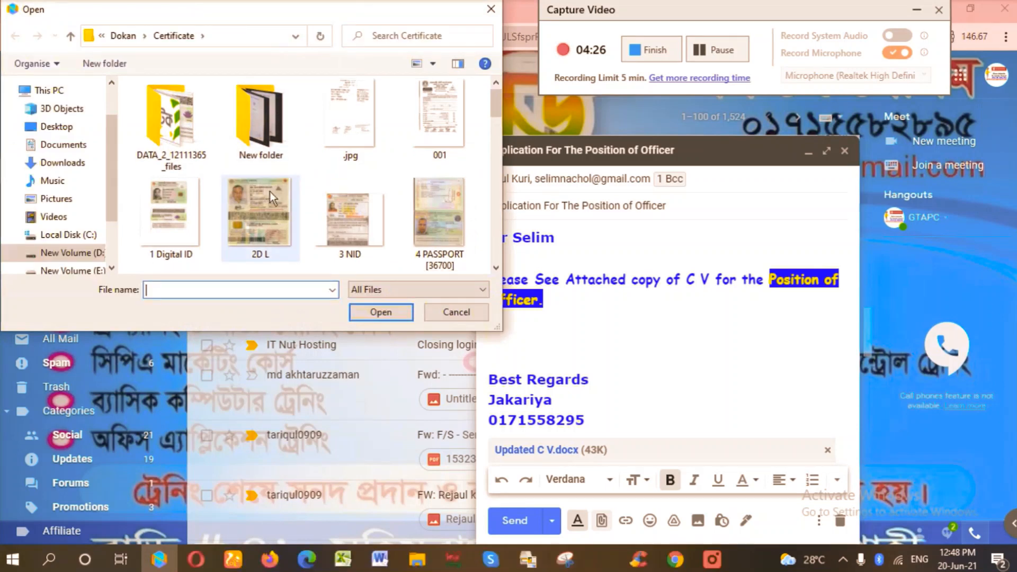
Attach the applicant's PP photo from the Certificate folder alongside the CV.
{"action": "scroll", "coordinate": [269, 192], "scroll_direction": "down", "scroll_amount": 3}
{"action": "scroll", "coordinate": [260, 192], "scroll_direction": "up", "scroll_amount": 1}
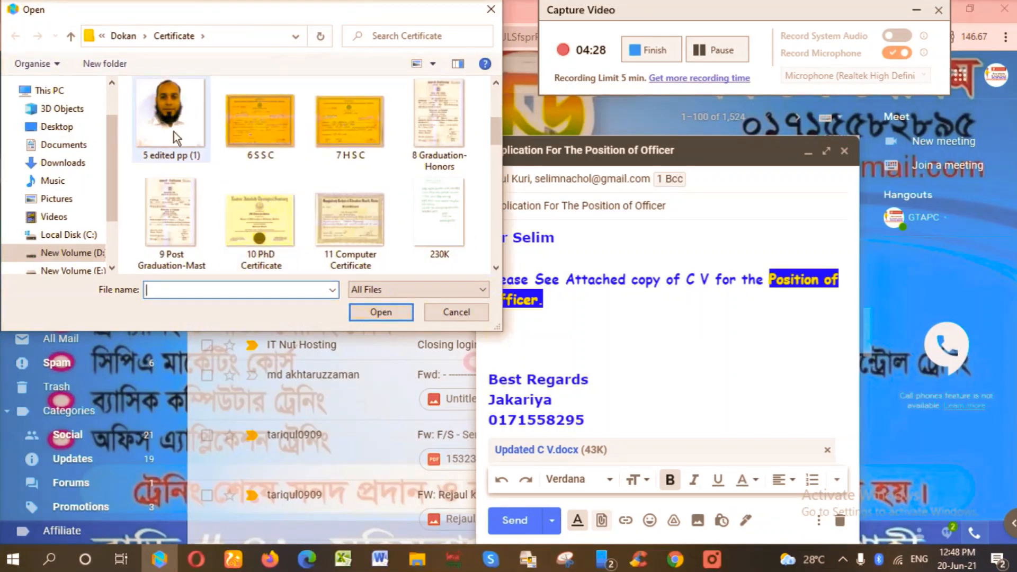
{"action": "scroll", "coordinate": [174, 131], "scroll_direction": "down", "scroll_amount": 5}
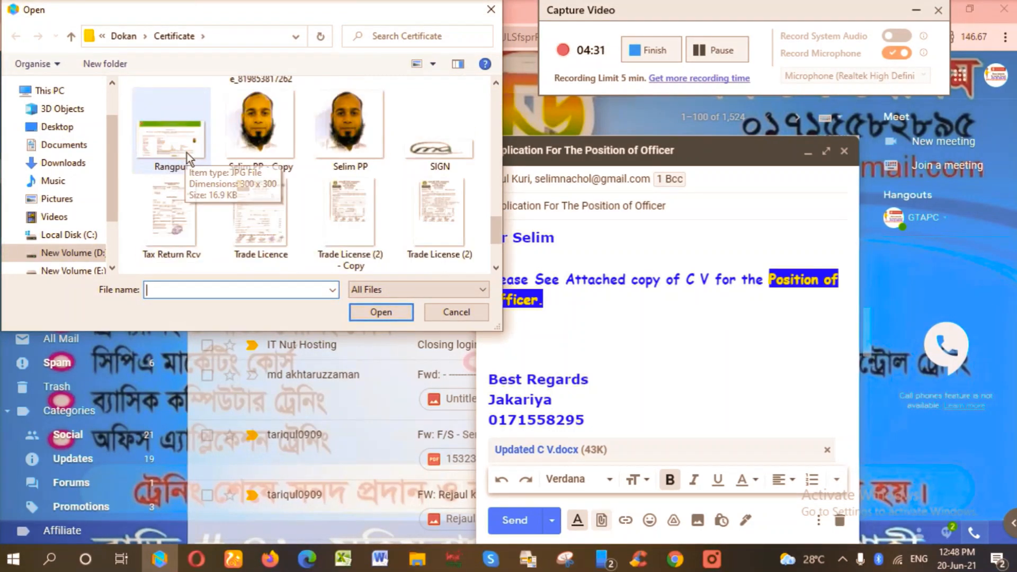
{"action": "scroll", "coordinate": [187, 152], "scroll_direction": "up", "scroll_amount": 1}
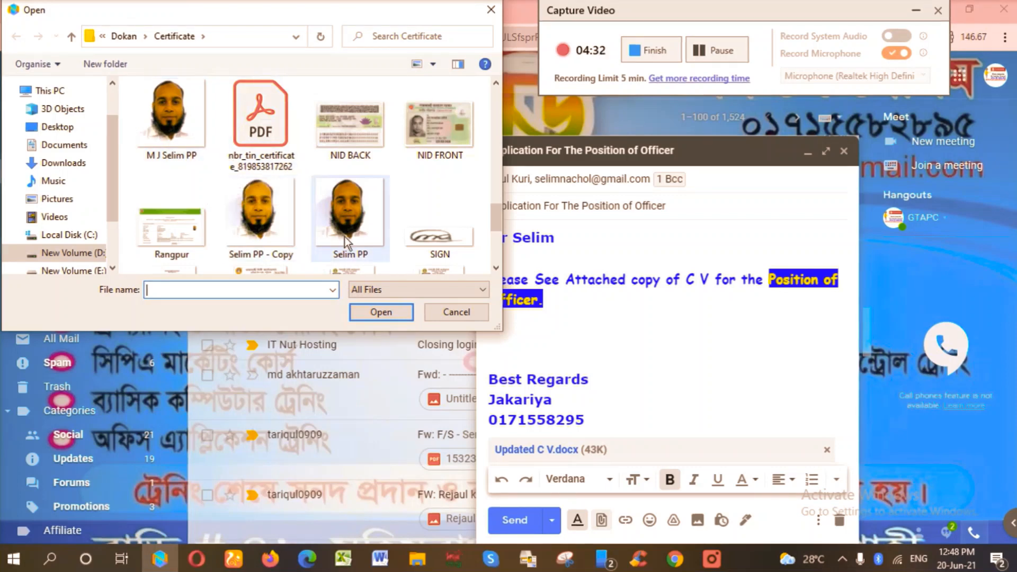
{"action": "scroll", "coordinate": [353, 221], "scroll_direction": "down", "scroll_amount": 1}
{"action": "scroll", "coordinate": [353, 223], "scroll_direction": "up", "scroll_amount": 1}
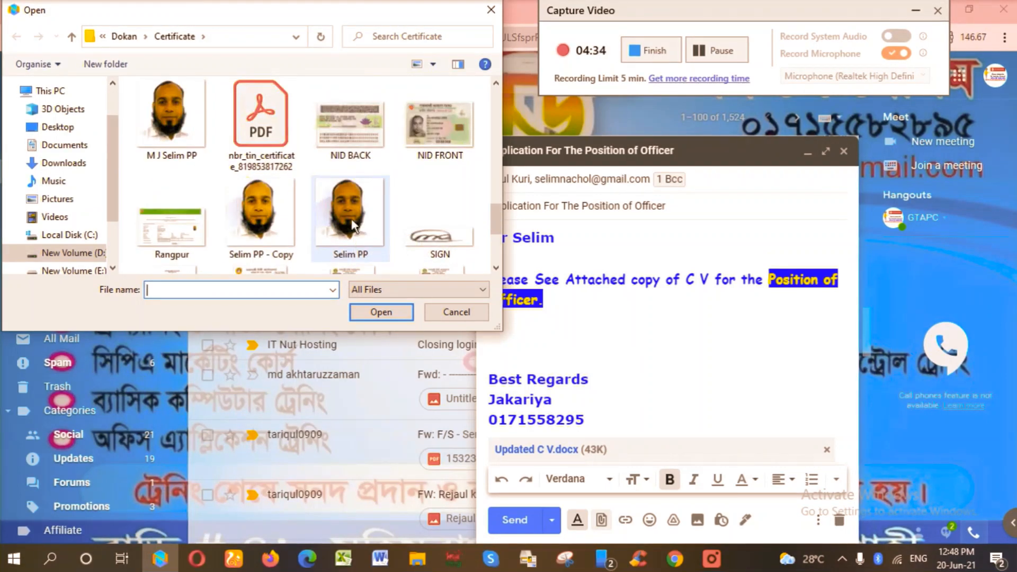
{"action": "double_click", "coordinate": [352, 221]}
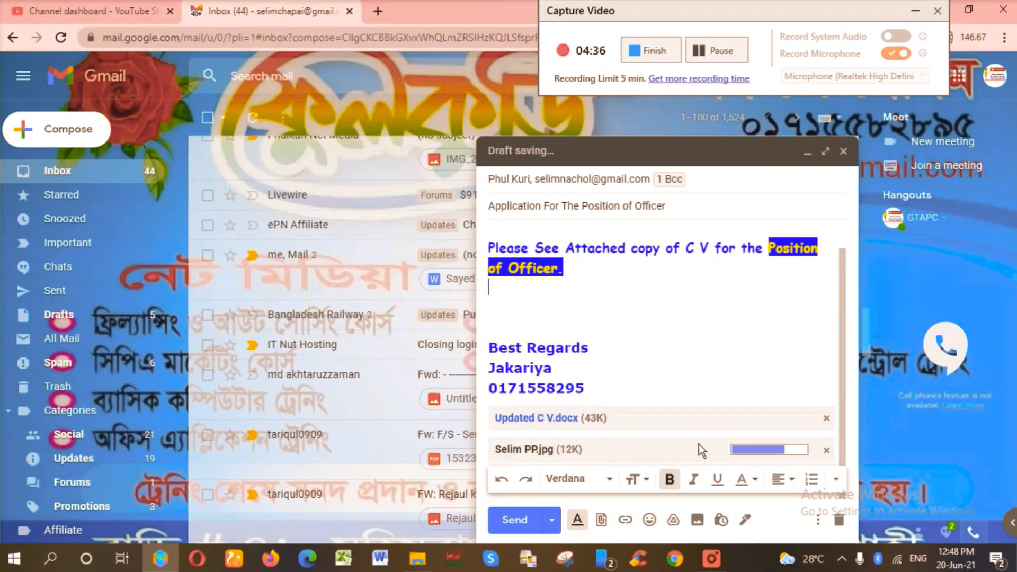
Select the six certificates: 6 SSC, 7 HSC, 8 Graduation, 9 Post Graduation, 10 PhD, 11 Computer Certificate.
{"action": "left_click", "coordinate": [602, 521]}
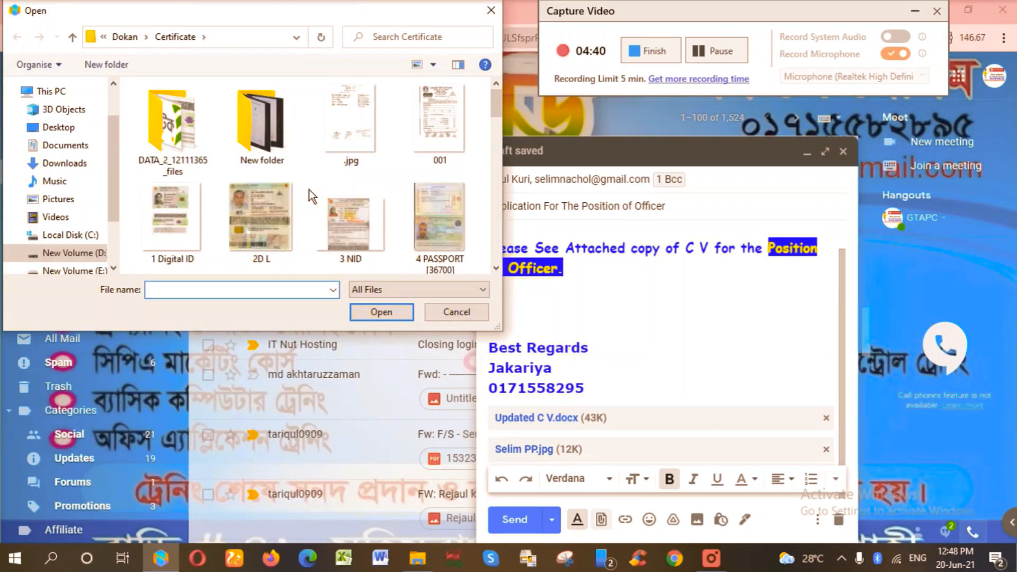
{"action": "scroll", "coordinate": [309, 190], "scroll_direction": "down", "scroll_amount": 2}
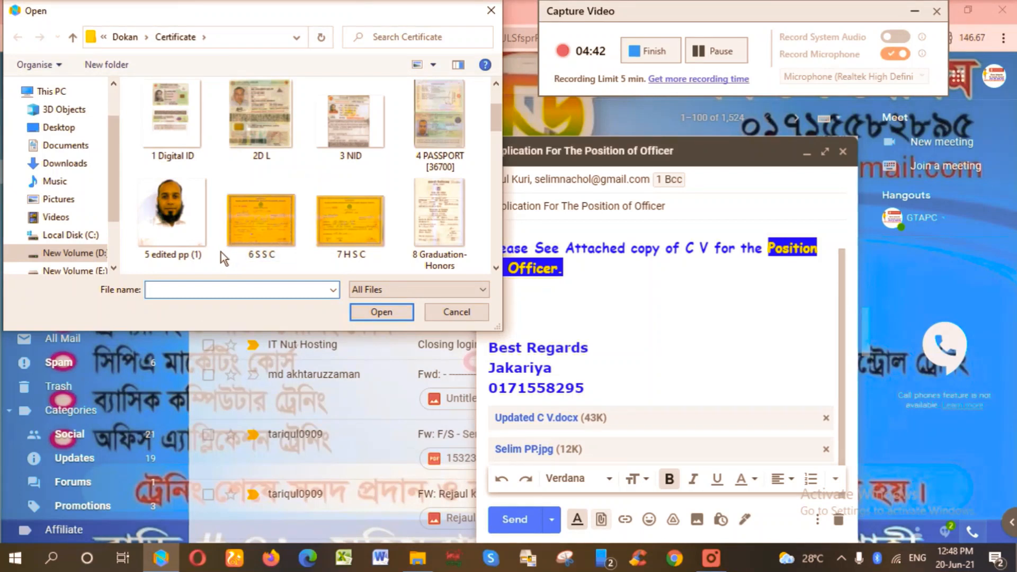
{"action": "left_click_drag", "start_coordinate": [221, 253], "coordinate": [444, 259]}
{"action": "scroll", "coordinate": [392, 218], "scroll_direction": "down", "scroll_amount": 2}
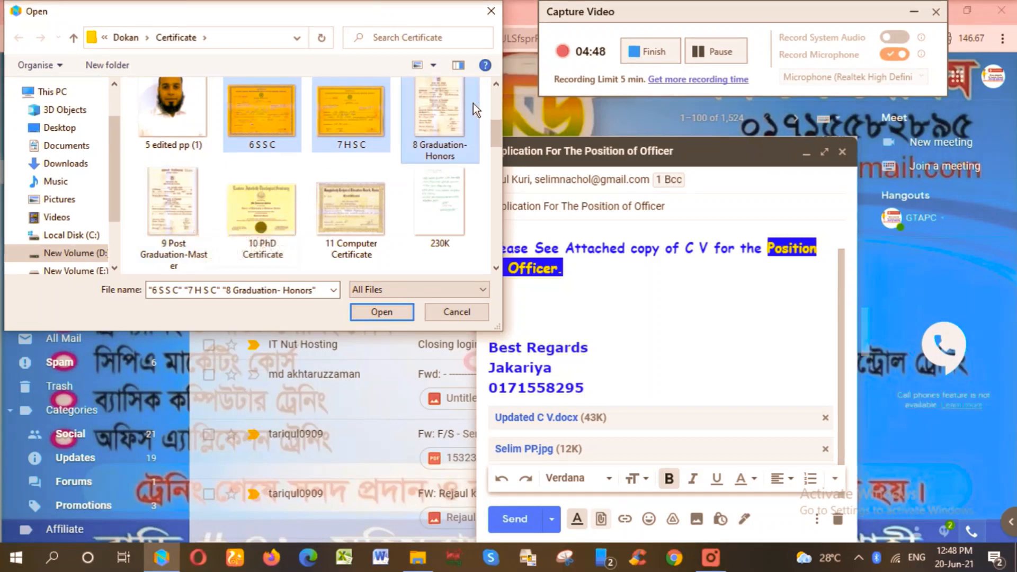
{"action": "left_click", "coordinate": [185, 209], "text": "ctrl"}
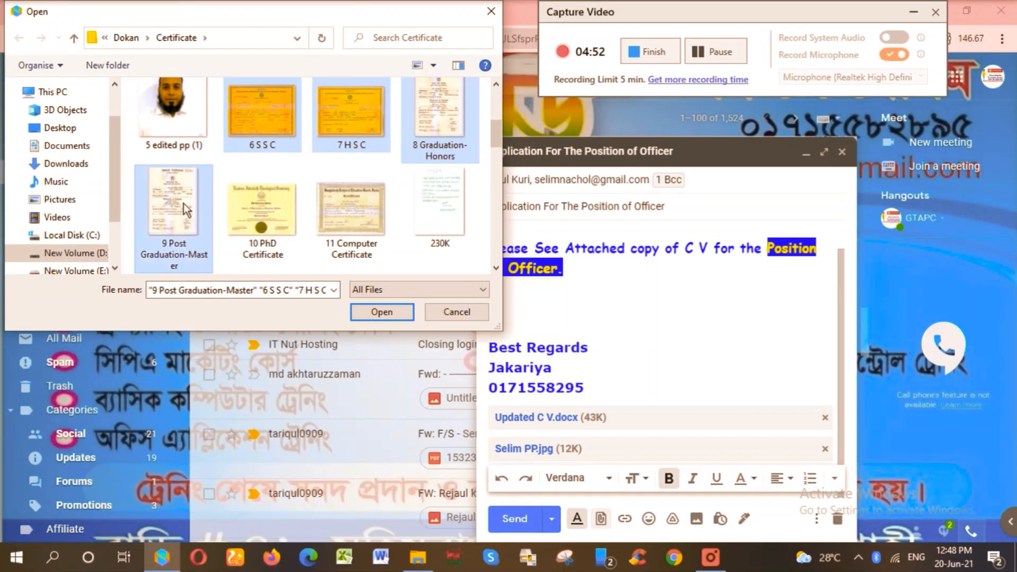
{"action": "left_click", "coordinate": [266, 219], "text": "ctrl"}
{"action": "left_click", "coordinate": [369, 223], "text": "ctrl"}
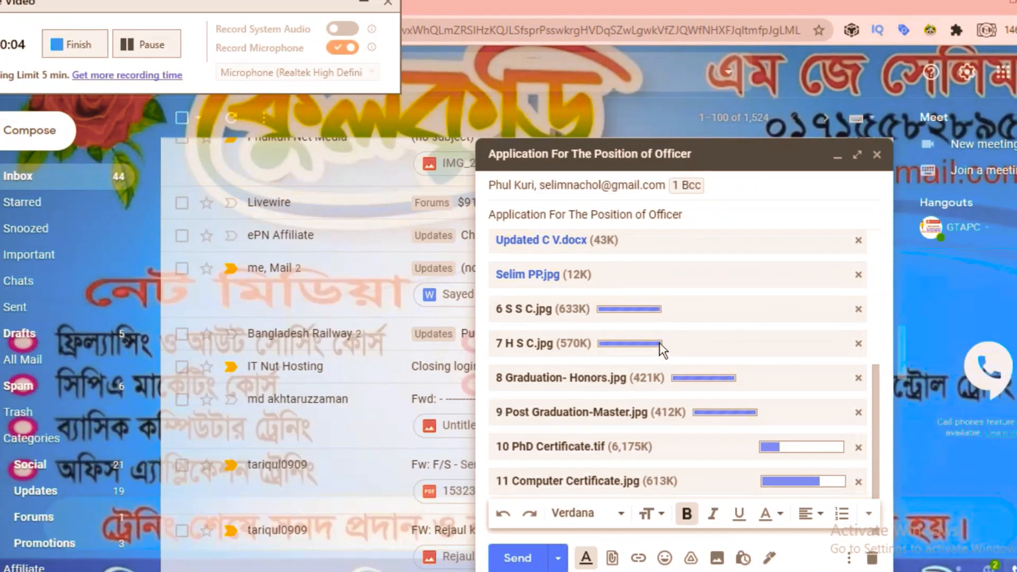
Let the six certificate uploads finish so the draft shows eight attachments.
{"action": "scroll", "coordinate": [660, 341], "scroll_direction": "up", "scroll_amount": 5}
{"action": "scroll", "coordinate": [659, 339], "scroll_direction": "down", "scroll_amount": 5}
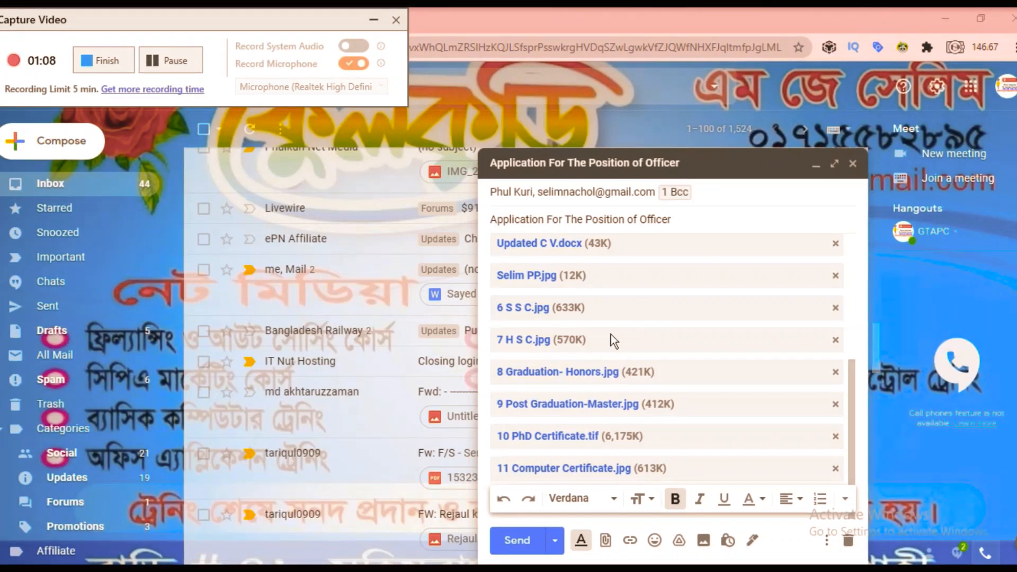
Review the message and its eight attachments, then send the application email.
{"action": "scroll", "coordinate": [612, 335], "scroll_direction": "up", "scroll_amount": 5}
{"action": "scroll", "coordinate": [611, 335], "scroll_direction": "down", "scroll_amount": 5}
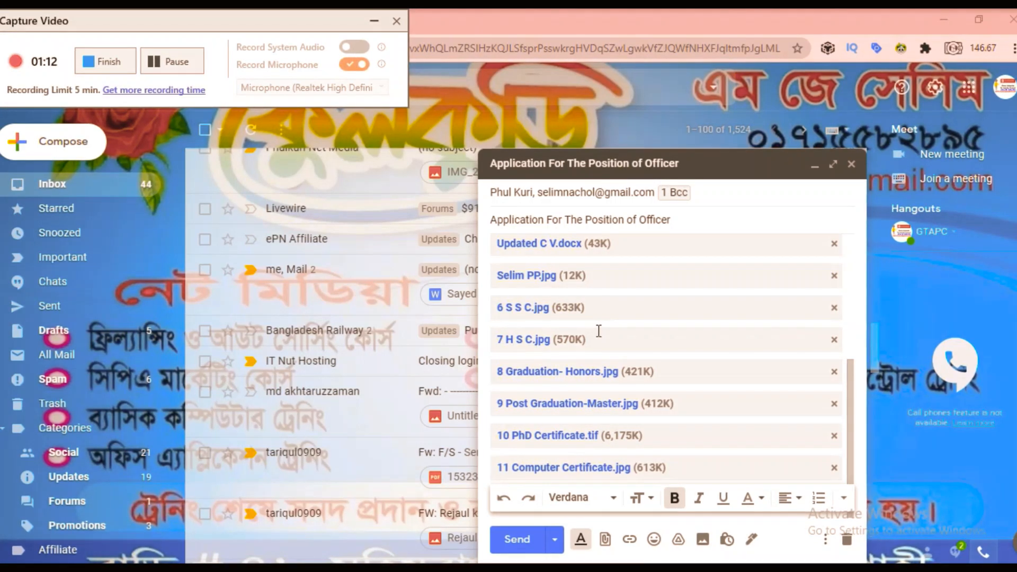
{"action": "scroll", "coordinate": [599, 331], "scroll_direction": "up", "scroll_amount": 3}
{"action": "scroll", "coordinate": [599, 332], "scroll_direction": "up", "scroll_amount": 3}
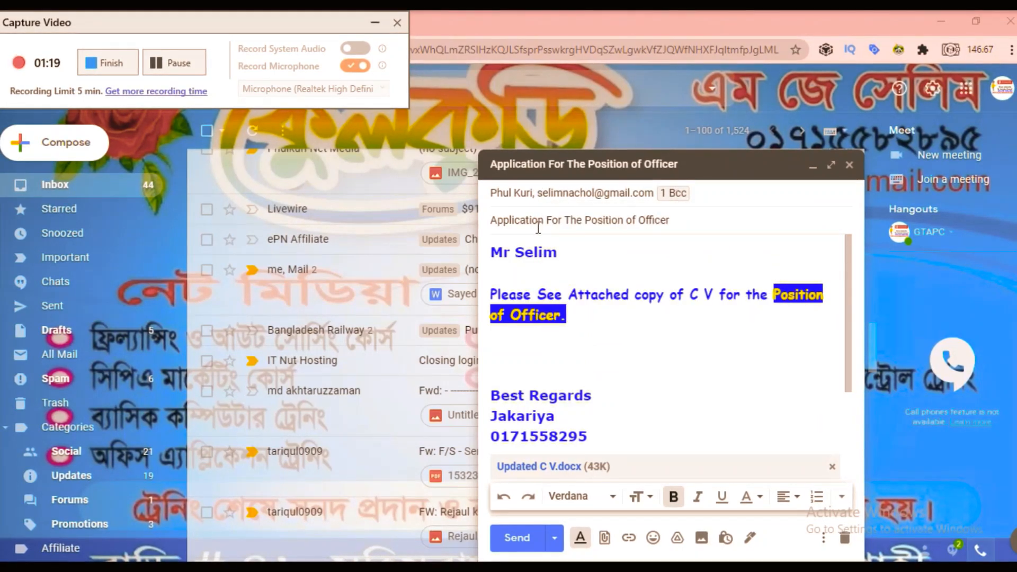
{"action": "scroll", "coordinate": [532, 284], "scroll_direction": "down", "scroll_amount": 5}
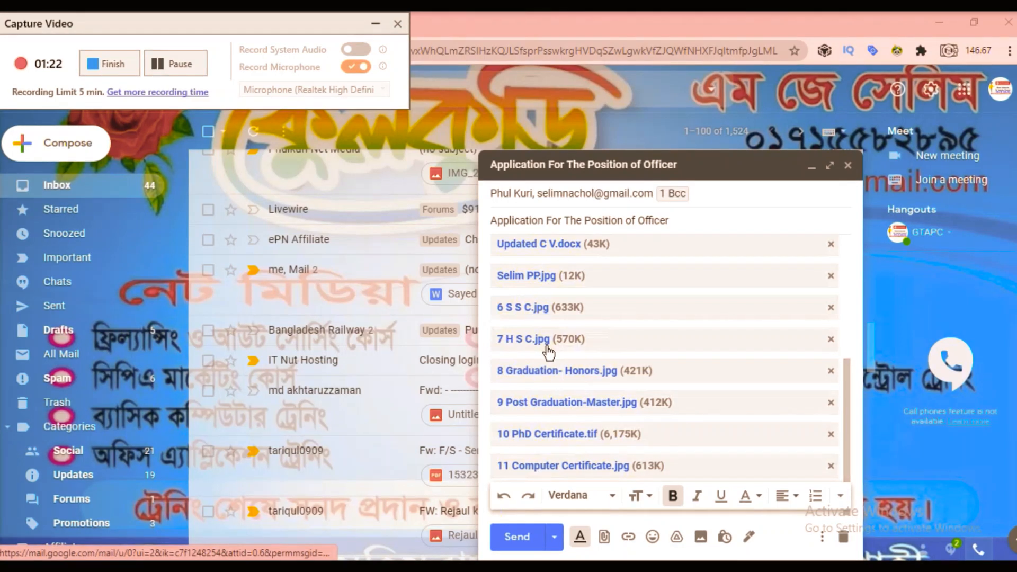
{"action": "left_click", "coordinate": [517, 536]}
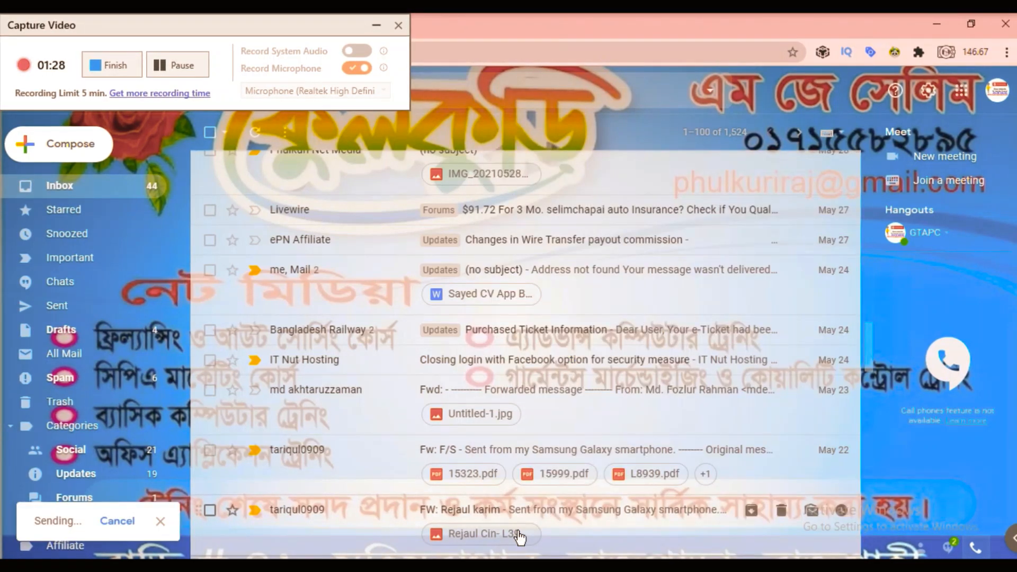